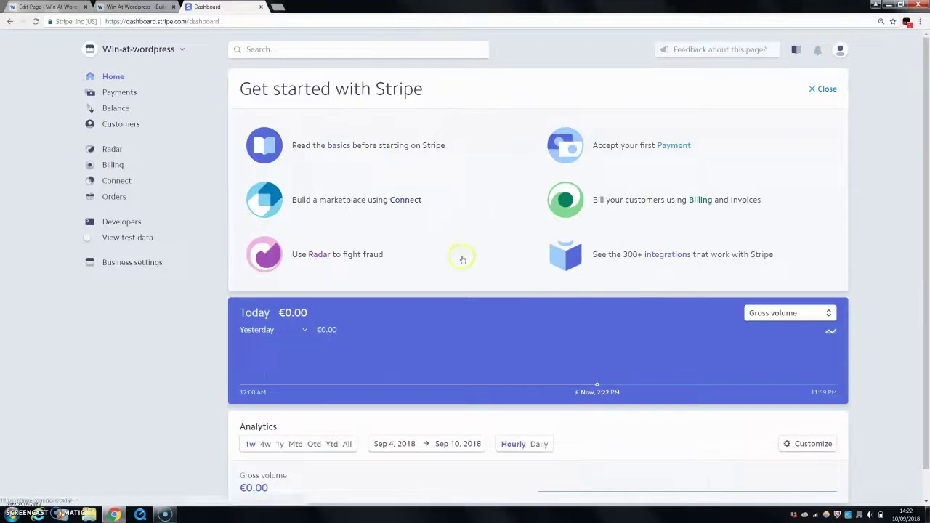
- Examine the checkout form behind the website's Take The Course - €49 button, close it and return to the Stripe dashboard
{"action": "left_click", "coordinate": [116, 7]}
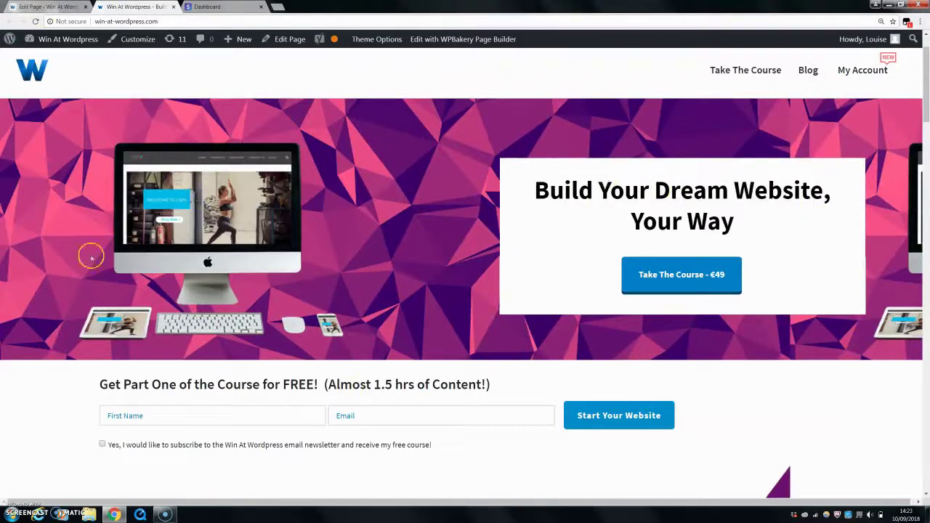
{"action": "left_click", "coordinate": [700, 274]}
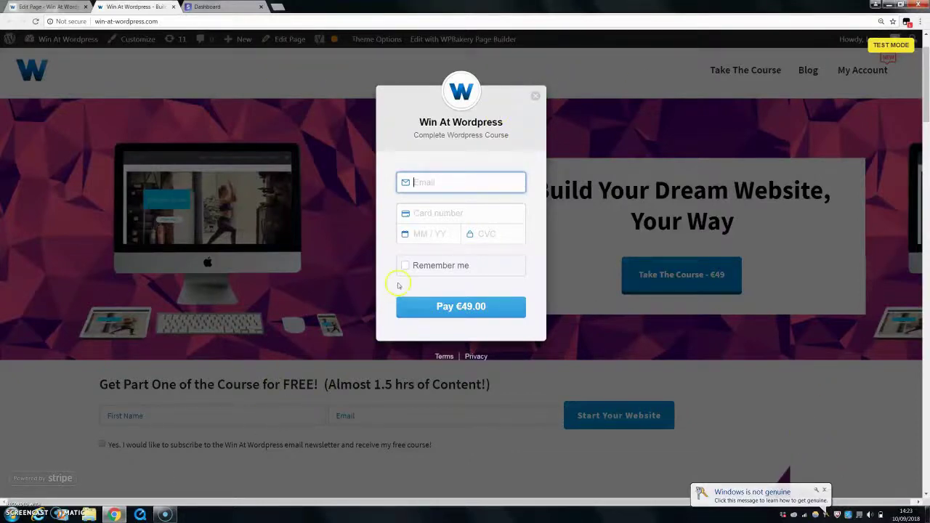
{"action": "left_click", "coordinate": [537, 96]}
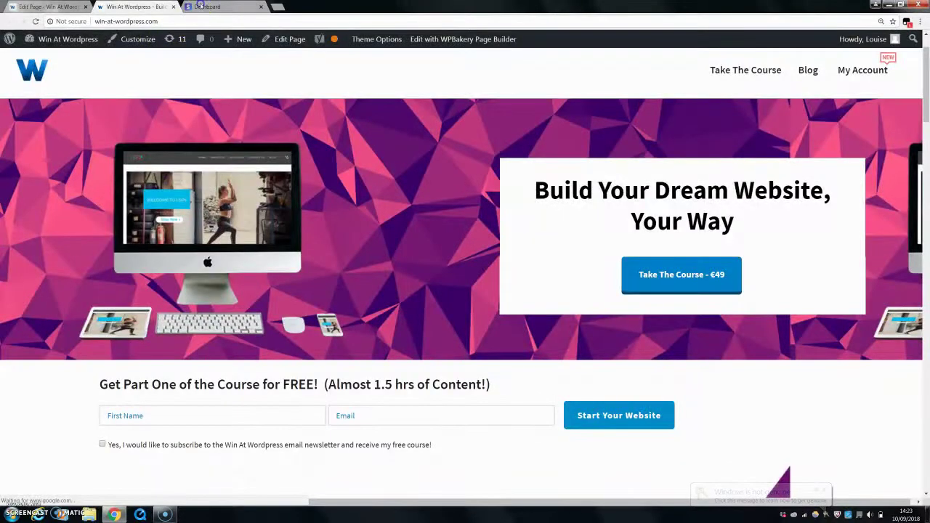
{"action": "left_click", "coordinate": [200, 6]}
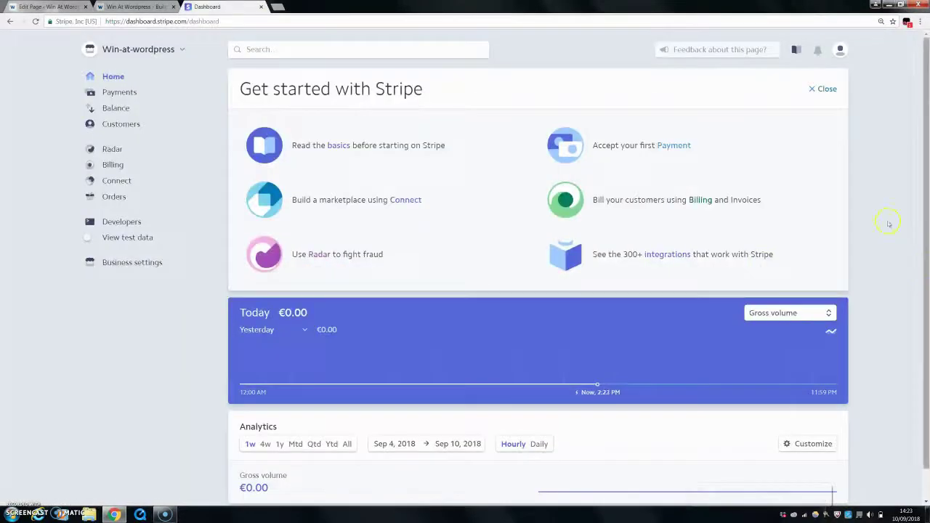
{"action": "left_click", "coordinate": [149, 9]}
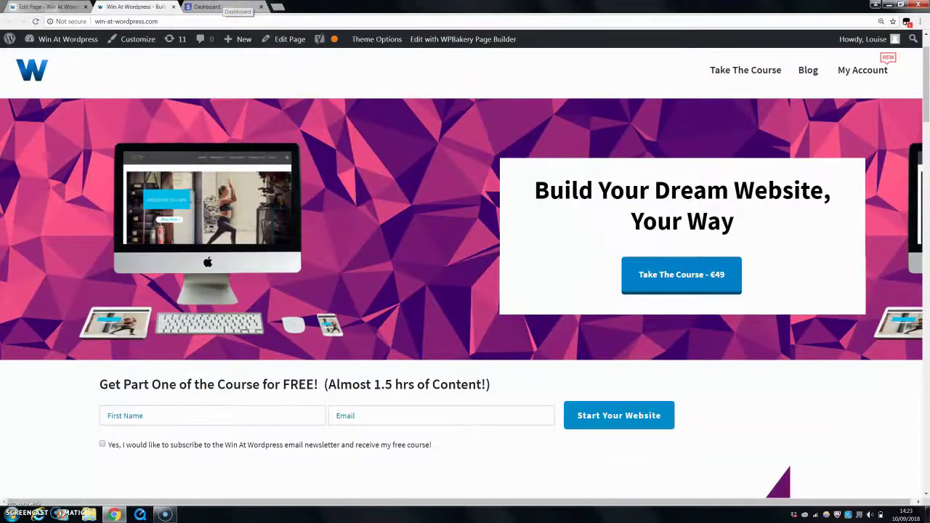
{"action": "left_click", "coordinate": [218, 7]}
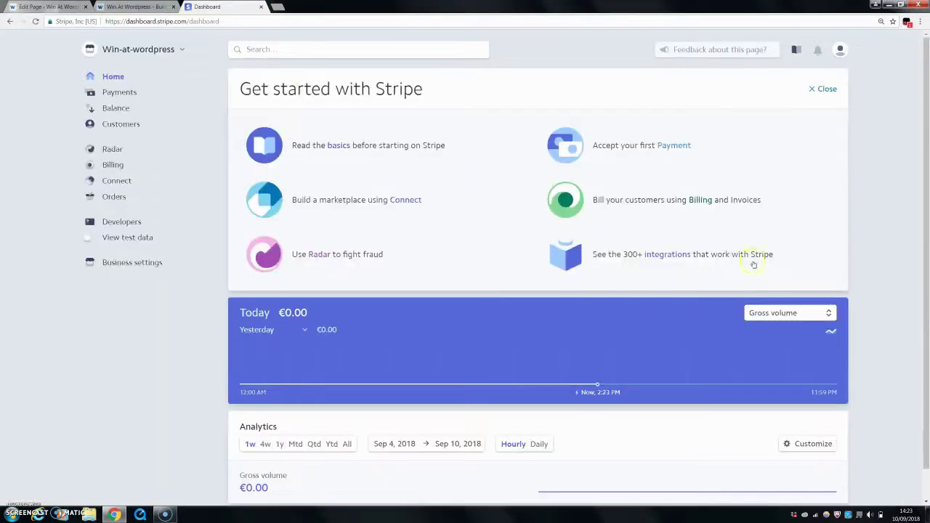
- Open Stripe's guide to accepting a first payment and copy the whole example Pay with Card form code
{"action": "left_click", "coordinate": [667, 146]}
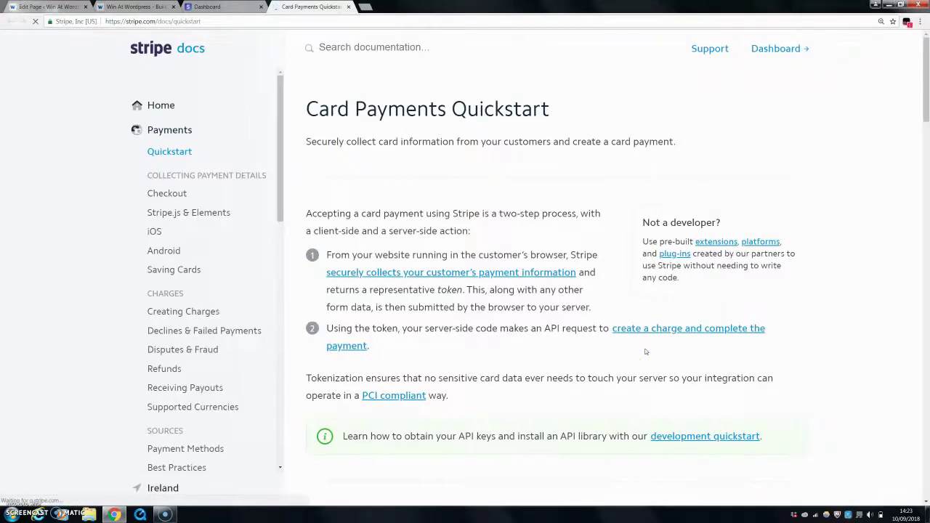
{"action": "scroll", "coordinate": [530, 176], "scroll_direction": "down", "scroll_amount": 5}
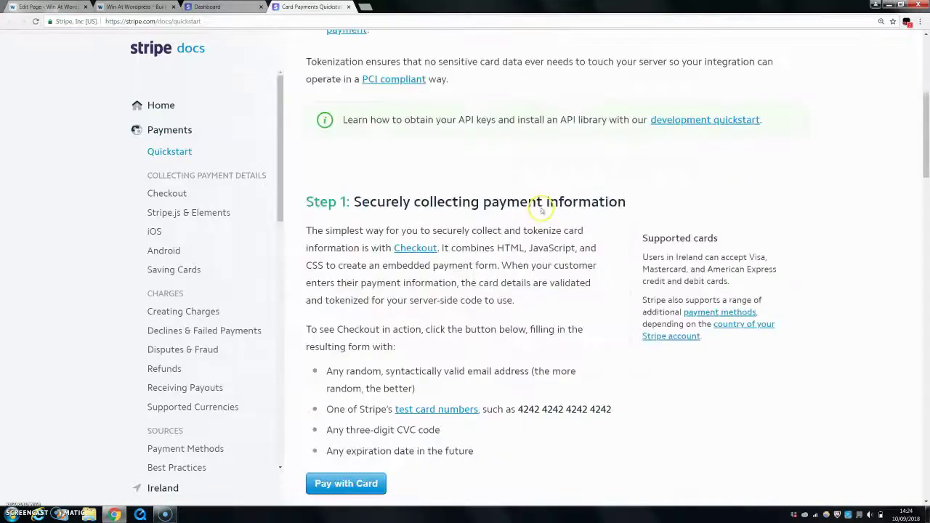
{"action": "scroll", "coordinate": [552, 217], "scroll_direction": "down", "scroll_amount": 2}
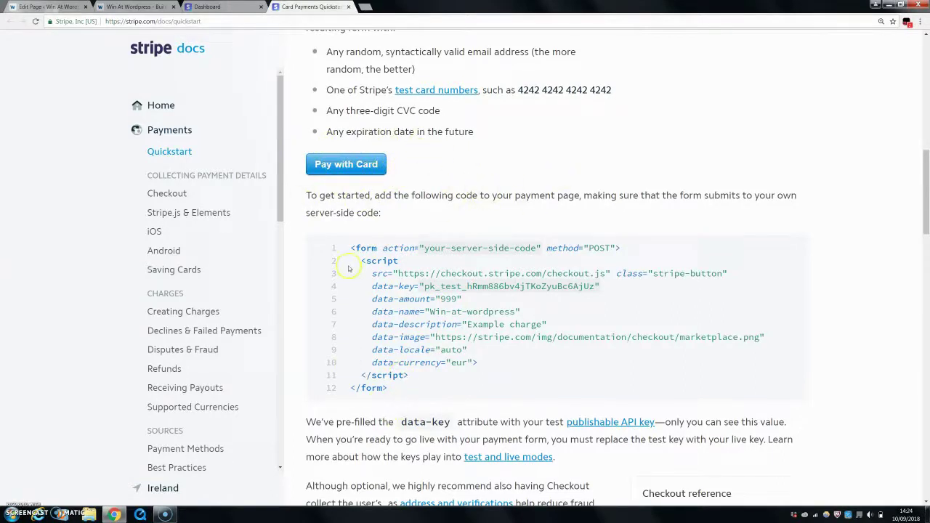
{"action": "left_click_drag", "start_coordinate": [347, 248], "coordinate": [405, 387]}
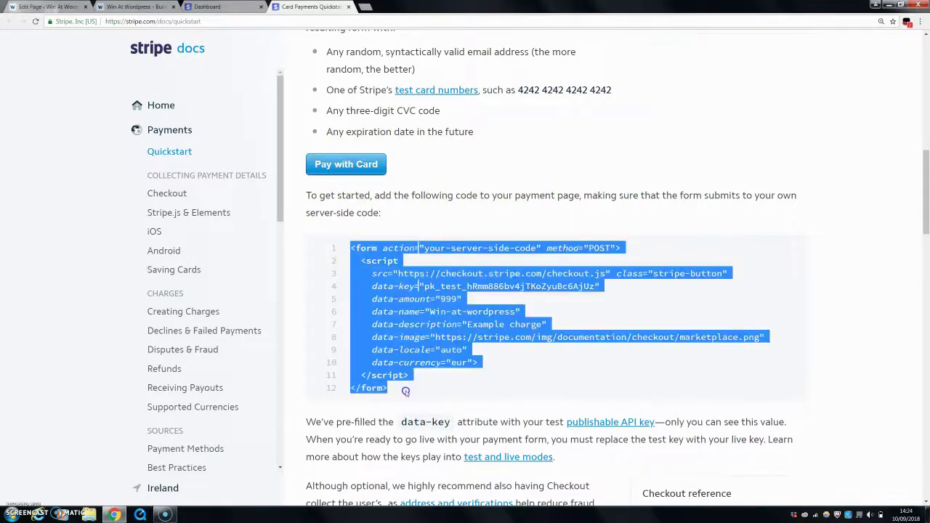
{"action": "right_click", "coordinate": [409, 309]}
{"action": "left_click", "coordinate": [429, 311]}
- In the WordPress editor for the Win At Wordpress page, add a Raw HTML element below the existing checkout script
{"action": "left_click", "coordinate": [47, 7]}
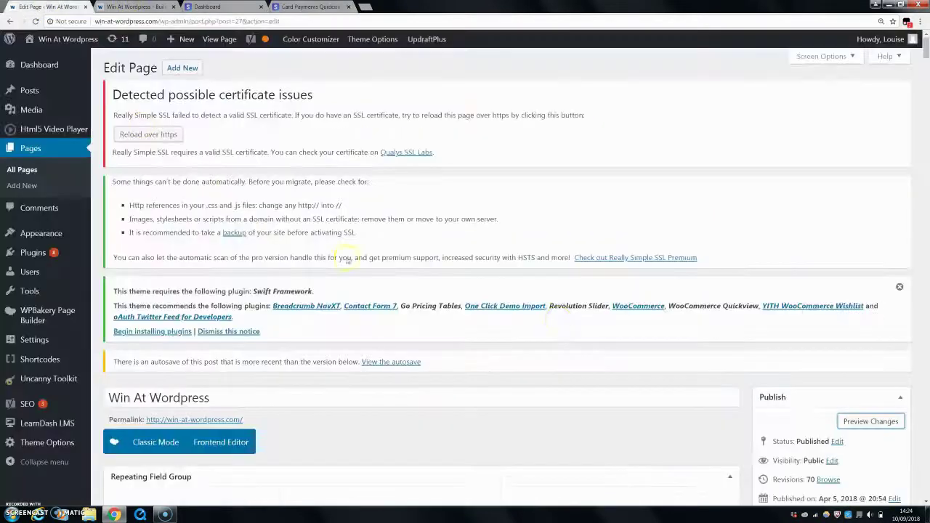
{"action": "scroll", "coordinate": [515, 318], "scroll_direction": "down", "scroll_amount": 6}
{"action": "scroll", "coordinate": [618, 359], "scroll_direction": "down", "scroll_amount": 15}
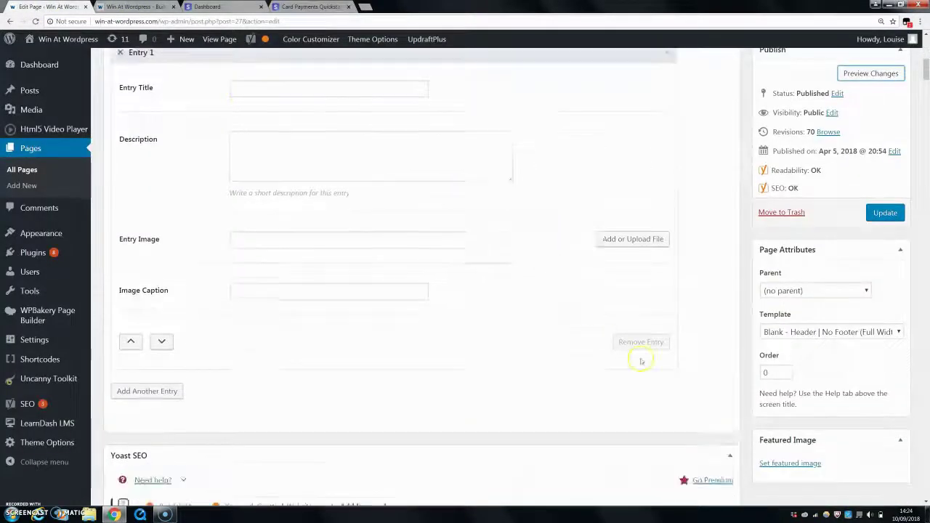
{"action": "scroll", "coordinate": [572, 338], "scroll_direction": "down", "scroll_amount": 10}
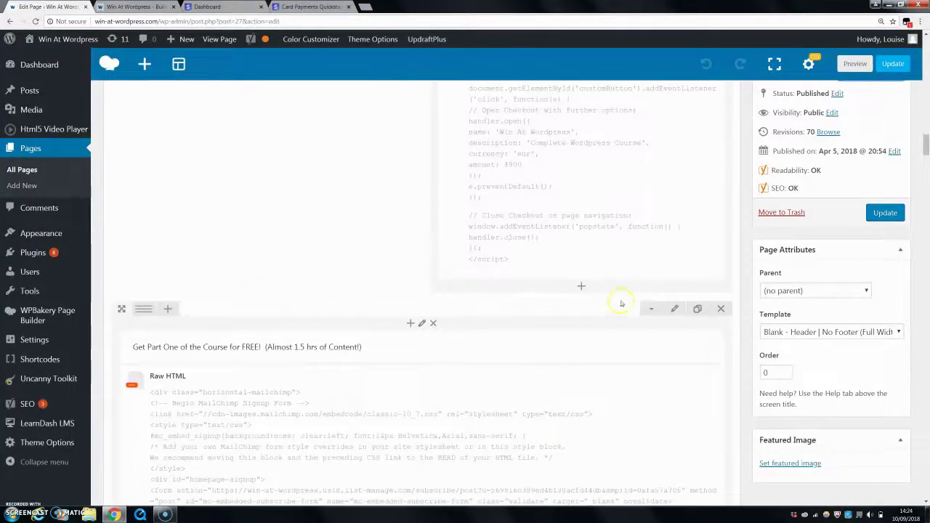
{"action": "left_click", "coordinate": [584, 289]}
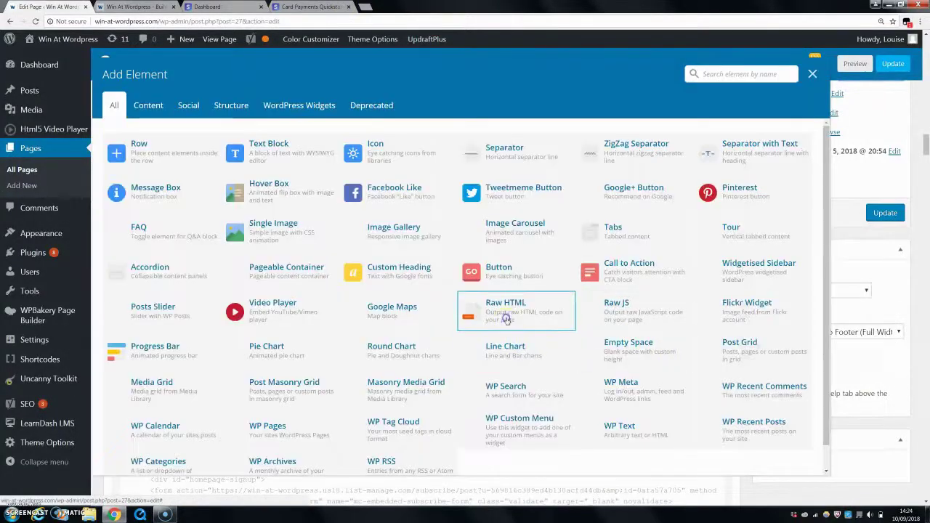
{"action": "left_click", "coordinate": [504, 314]}
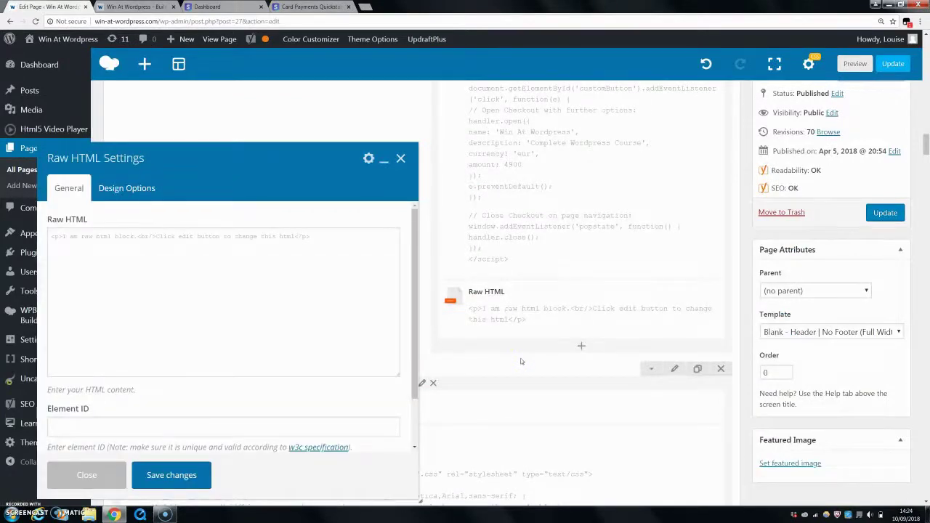
- Replace the new element's placeholder HTML with the copied Stripe form code including its API key, save it and preview the page
{"action": "left_click_drag", "start_coordinate": [322, 239], "coordinate": [40, 244]}
{"action": "left_click", "coordinate": [105, 252]}
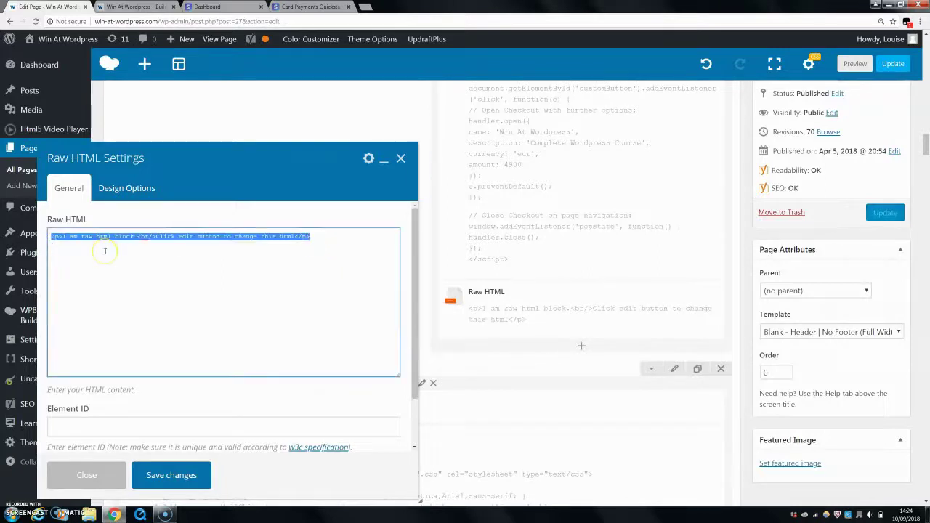
{"action": "key", "text": "BackSpace"}
{"action": "right_click", "coordinate": [52, 240]}
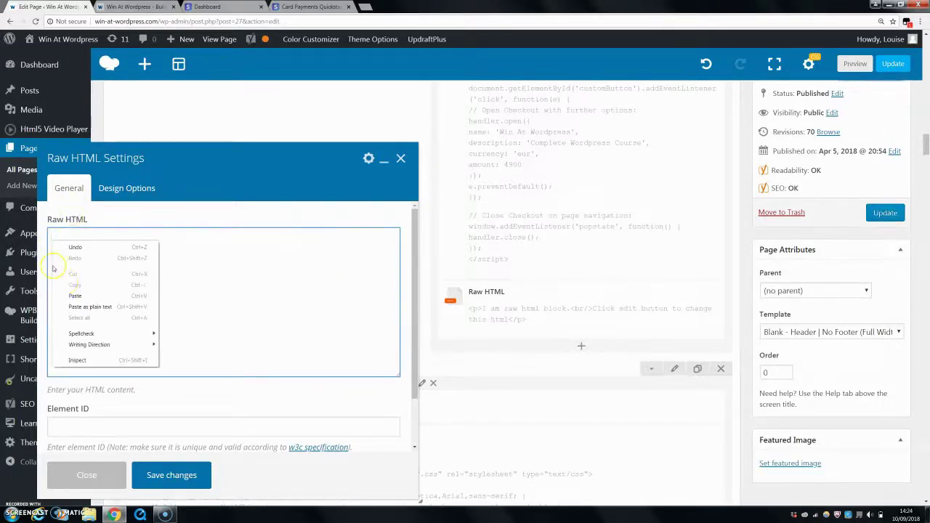
{"action": "left_click", "coordinate": [84, 293]}
{"action": "left_click", "coordinate": [163, 474]}
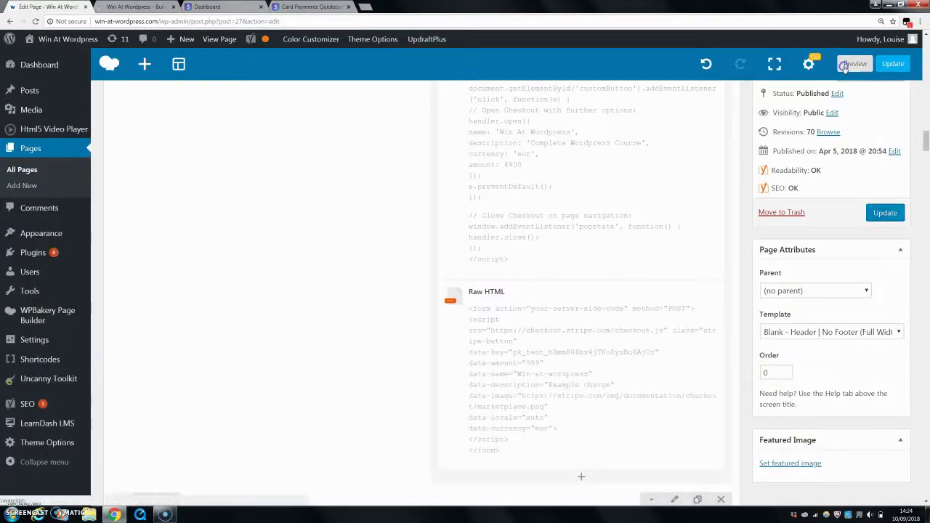
{"action": "left_click", "coordinate": [125, 7]}
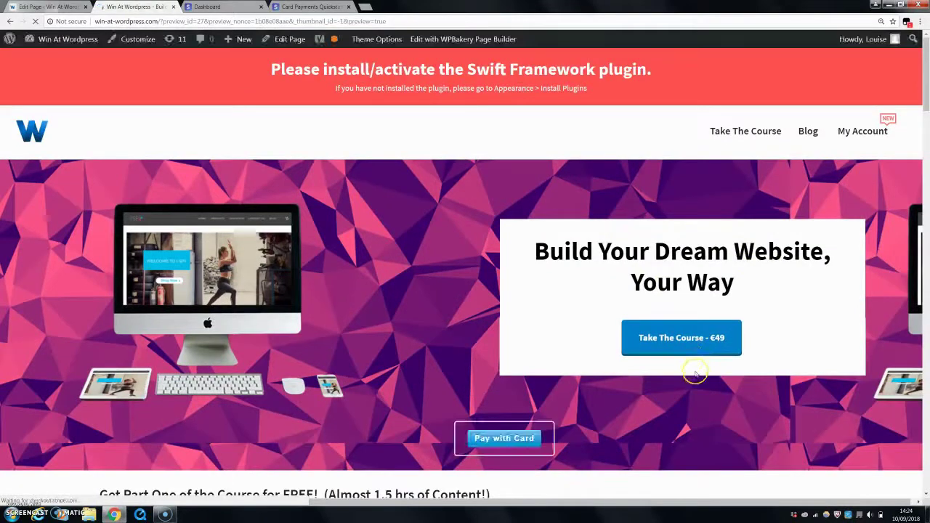
- Return to the Stripe docs and find the integration code examples in the Checkout reference
{"action": "left_click", "coordinate": [203, 6]}
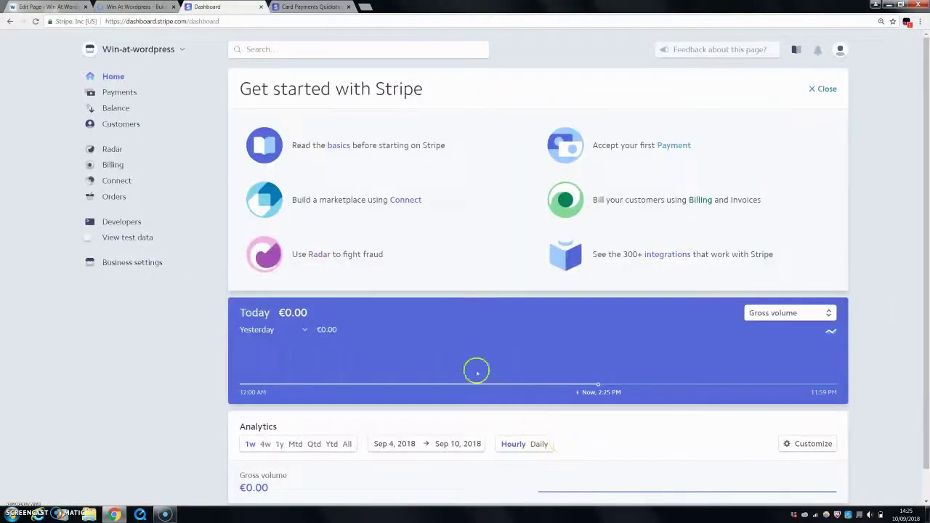
{"action": "scroll", "coordinate": [439, 365], "scroll_direction": "down", "scroll_amount": 1}
{"action": "scroll", "coordinate": [439, 366], "scroll_direction": "up", "scroll_amount": 1}
{"action": "left_click", "coordinate": [312, 6]}
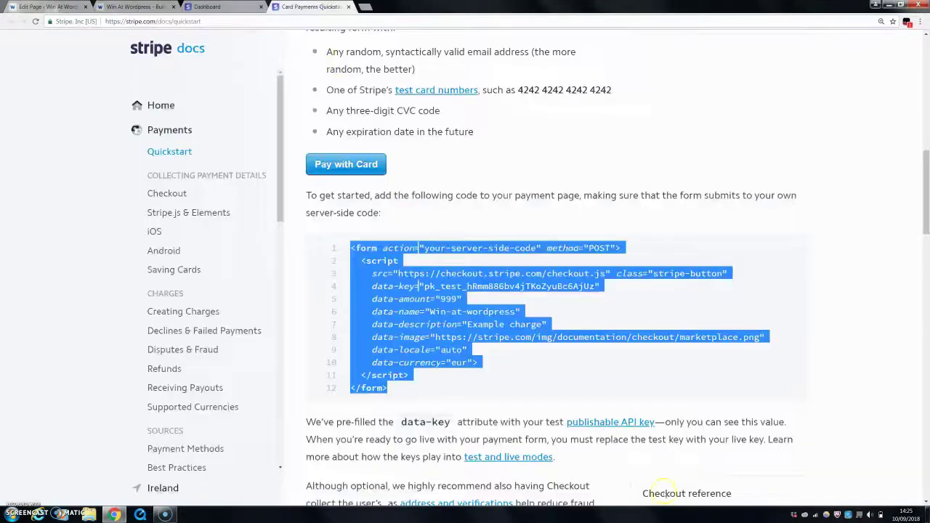
{"action": "left_click", "coordinate": [165, 197]}
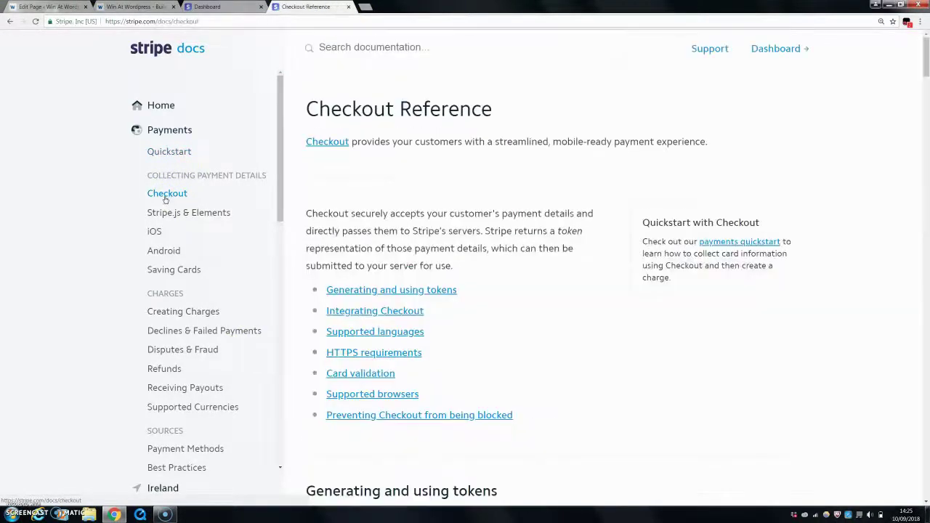
{"action": "scroll", "coordinate": [218, 247], "scroll_direction": "down", "scroll_amount": 2}
{"action": "scroll", "coordinate": [436, 341], "scroll_direction": "down", "scroll_amount": 5}
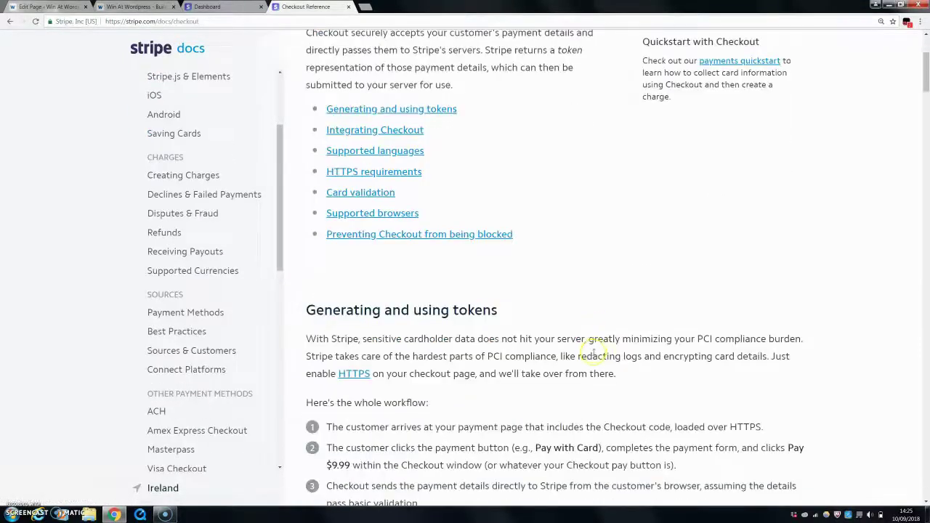
{"action": "scroll", "coordinate": [573, 364], "scroll_direction": "down", "scroll_amount": 10}
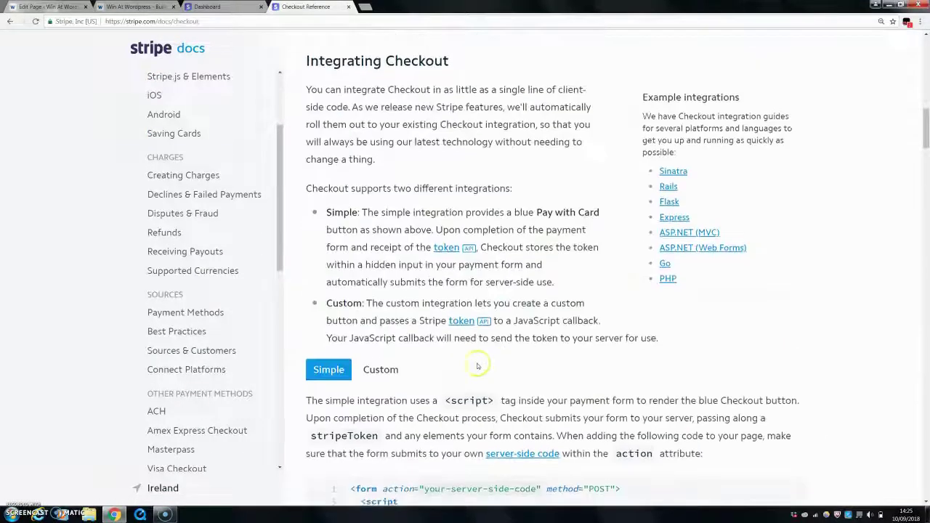
{"action": "scroll", "coordinate": [374, 334], "scroll_direction": "down", "scroll_amount": 2}
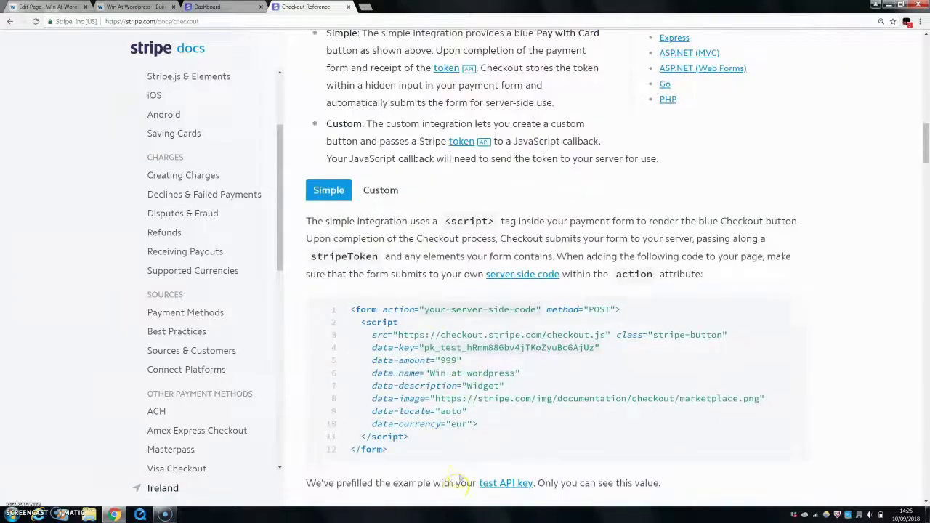
- Show the Custom integration in the Checkout reference and copy its entire example code
{"action": "left_click", "coordinate": [383, 191]}
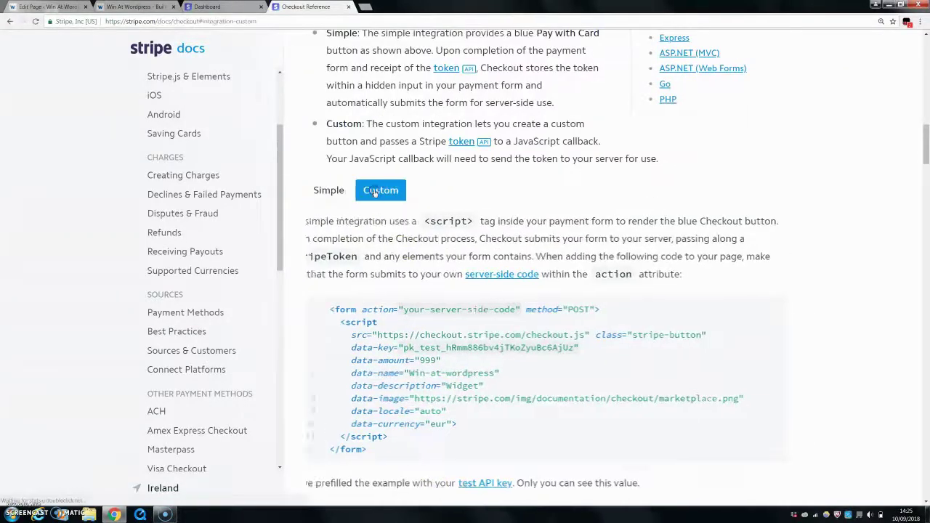
{"action": "scroll", "coordinate": [559, 334], "scroll_direction": "down", "scroll_amount": 1}
{"action": "scroll", "coordinate": [559, 334], "scroll_direction": "down", "scroll_amount": 1}
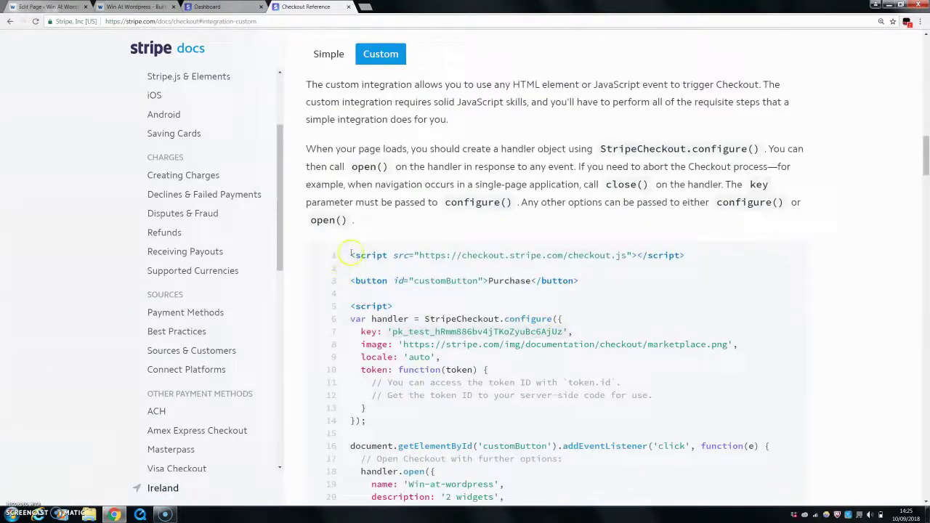
{"action": "left_click_drag", "start_coordinate": [356, 258], "coordinate": [416, 227]}
{"action": "right_click", "coordinate": [427, 199]}
{"action": "left_click", "coordinate": [441, 203]}
- Back in the WordPress page editor, add another Raw HTML element below the Pay with Card form code
{"action": "left_click", "coordinate": [53, 8]}
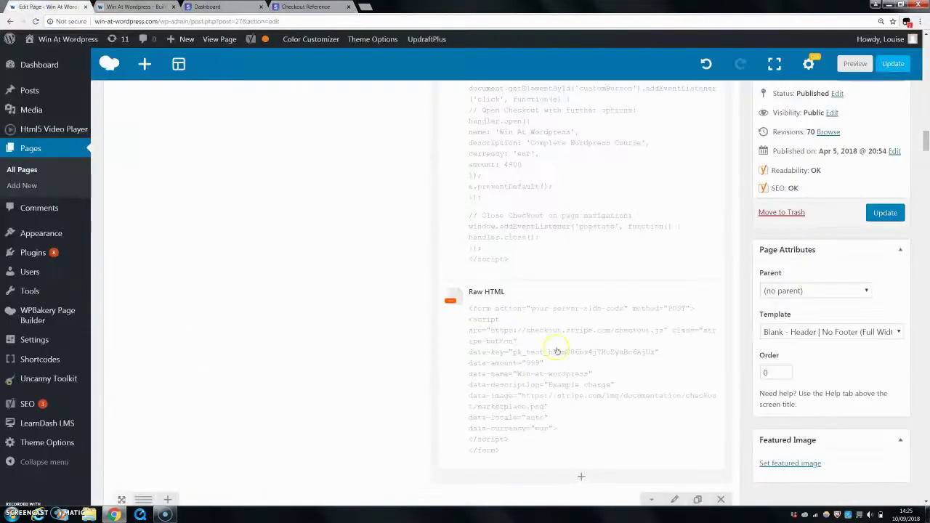
{"action": "left_click", "coordinate": [581, 478]}
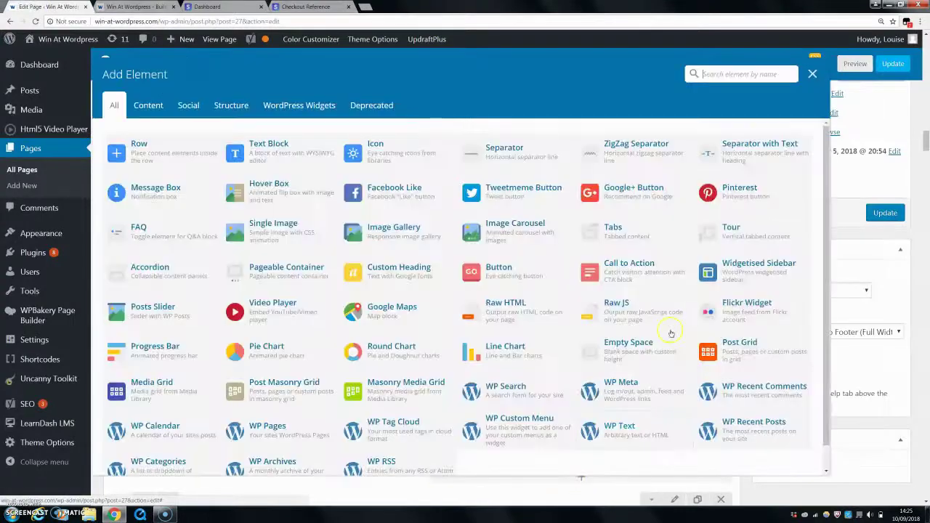
{"action": "left_click", "coordinate": [526, 314]}
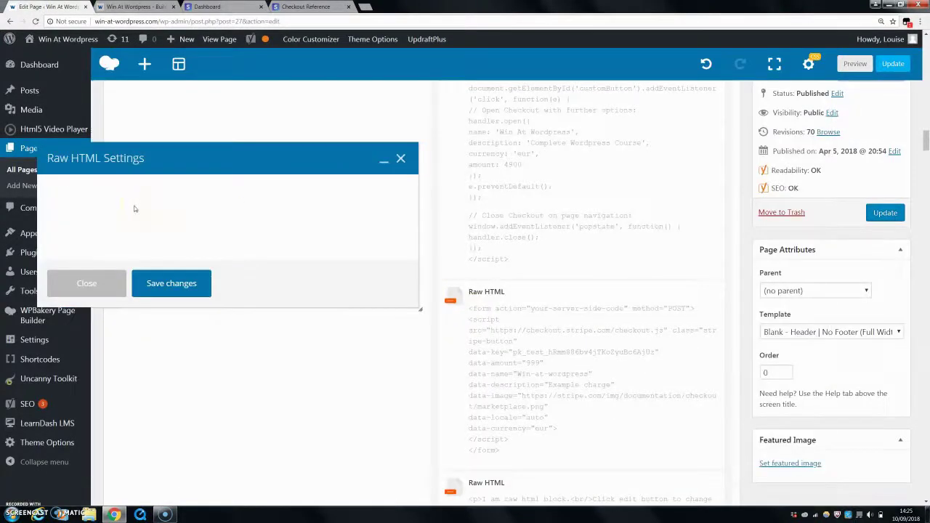
- Replace the second element's placeholder HTML with the copied custom checkout code including its API key, save it and preview the page
{"action": "left_click_drag", "start_coordinate": [310, 237], "coordinate": [60, 233]}
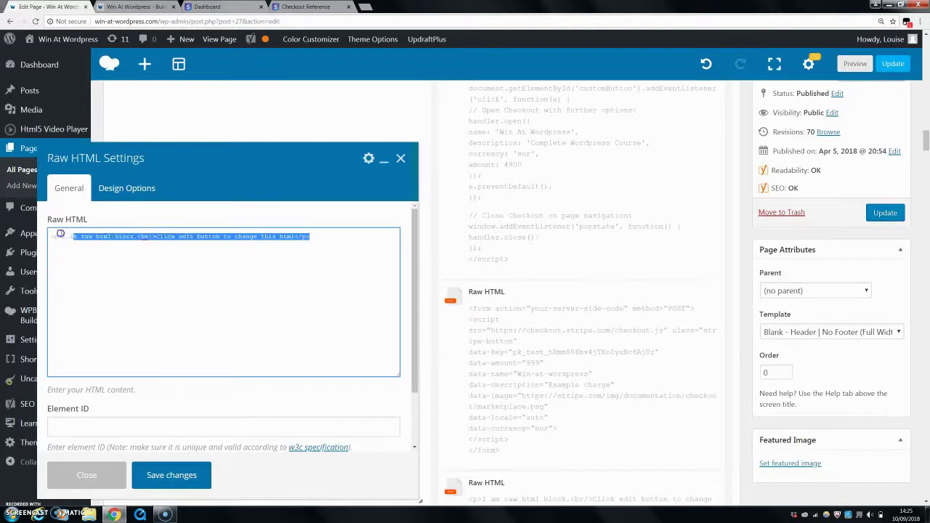
{"action": "key", "text": "BackSpace"}
{"action": "left_click", "coordinate": [53, 235]}
{"action": "right_click", "coordinate": [55, 236]}
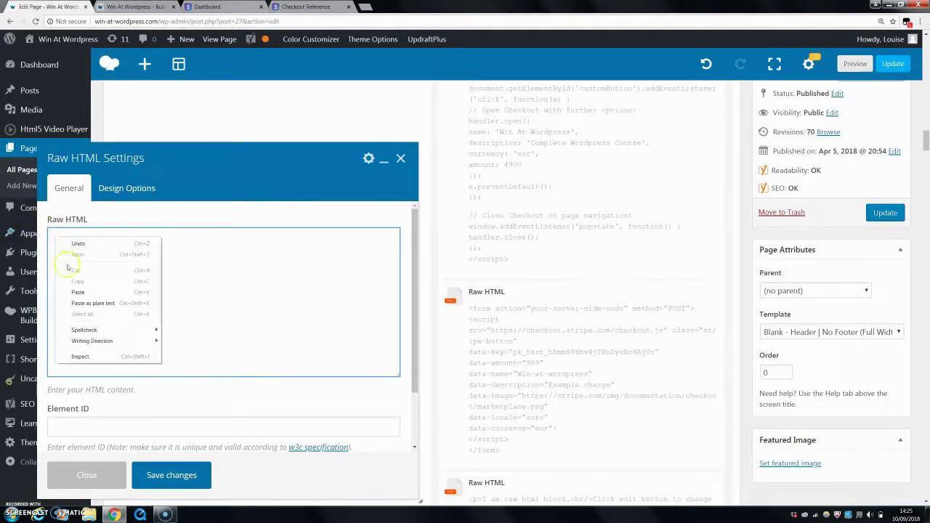
{"action": "left_click", "coordinate": [69, 291]}
{"action": "left_click", "coordinate": [149, 476]}
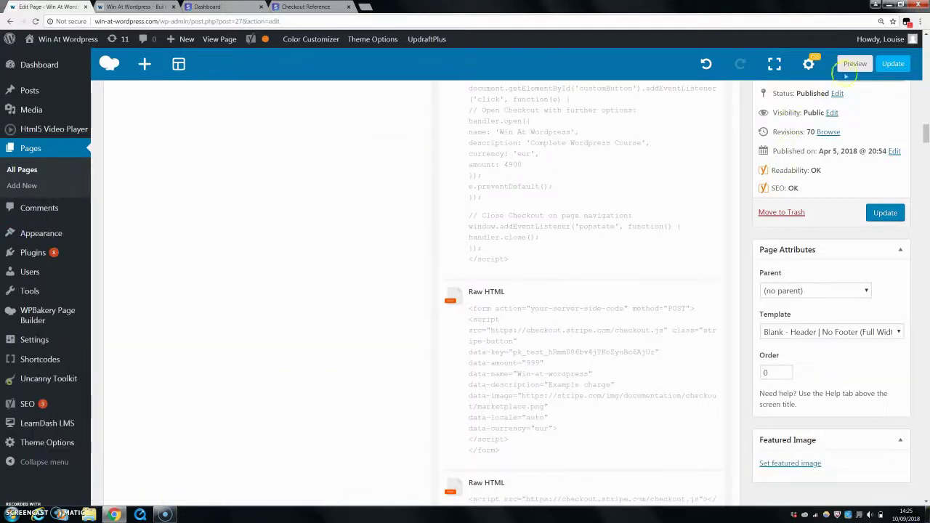
{"action": "left_click", "coordinate": [107, 7]}
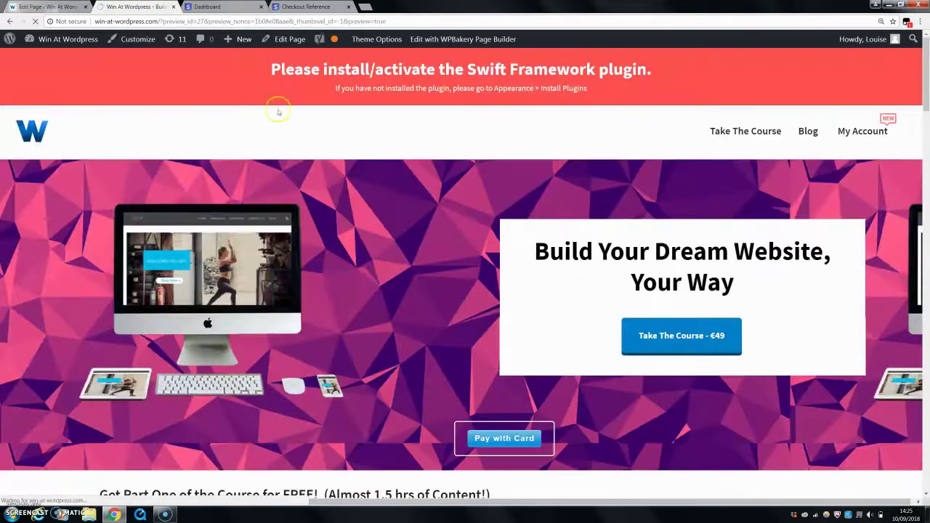
- Return to the Stripe Checkout reference and review the custom example code and the required, highly recommended and optional configuration options
{"action": "left_click", "coordinate": [278, 6]}
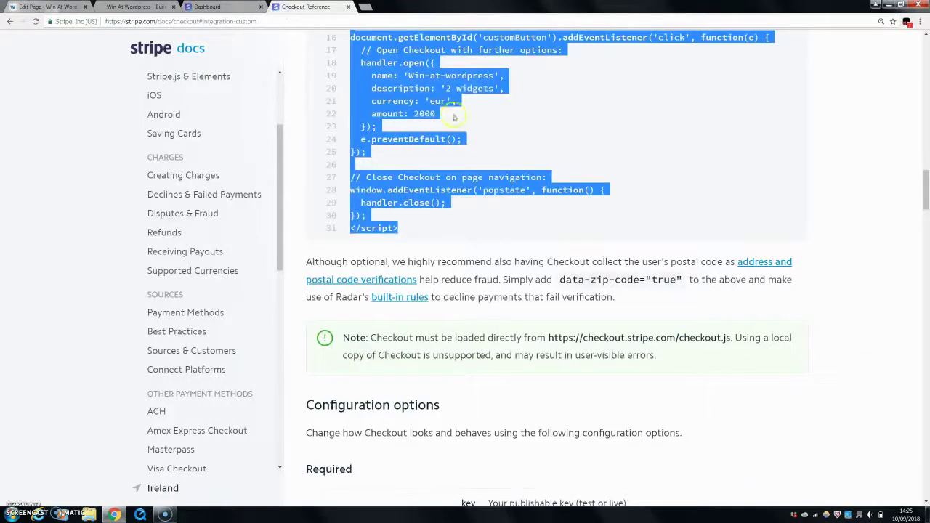
{"action": "scroll", "coordinate": [420, 64], "scroll_direction": "up", "scroll_amount": 3}
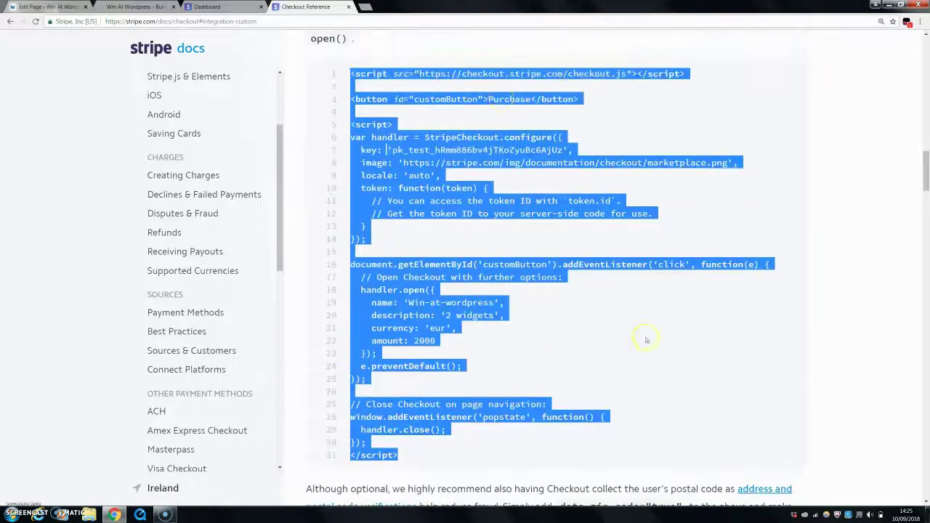
{"action": "scroll", "coordinate": [465, 342], "scroll_direction": "down", "scroll_amount": 8}
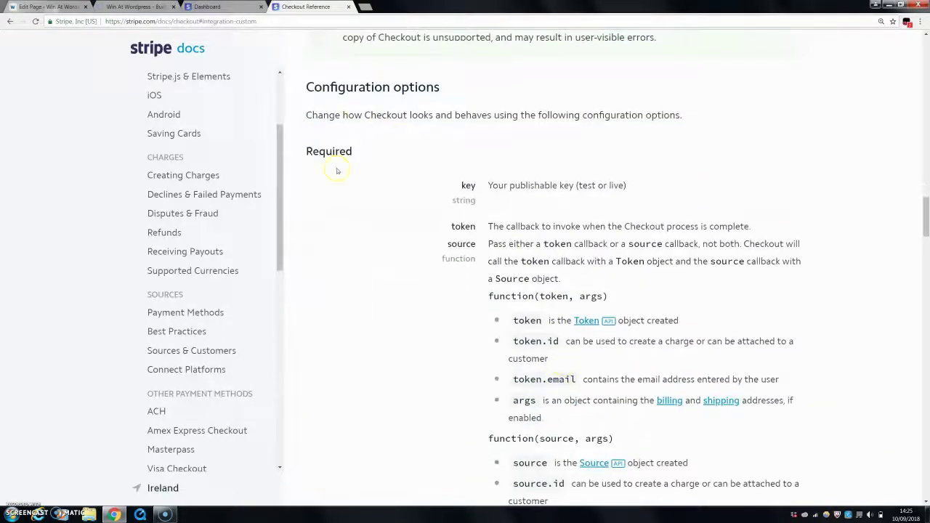
{"action": "scroll", "coordinate": [436, 298], "scroll_direction": "down", "scroll_amount": 9}
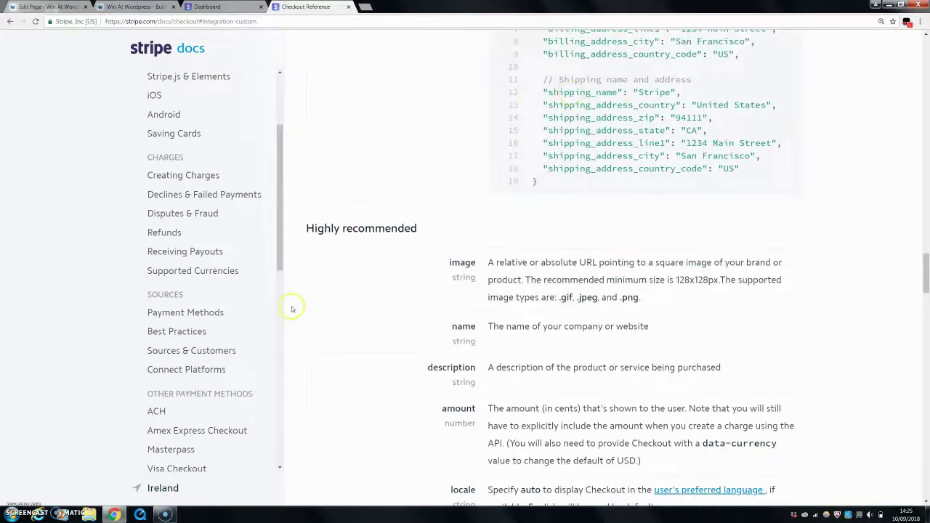
{"action": "scroll", "coordinate": [442, 403], "scroll_direction": "down", "scroll_amount": 1}
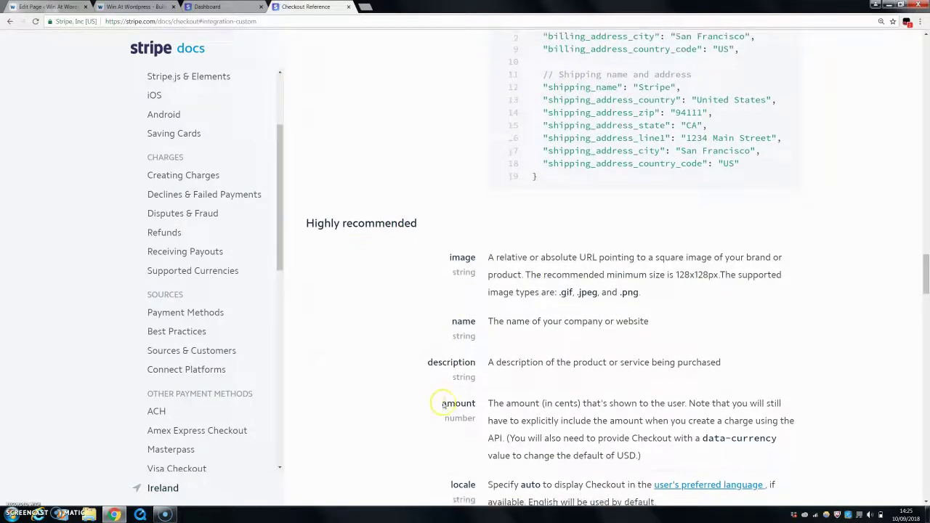
{"action": "scroll", "coordinate": [443, 404], "scroll_direction": "down", "scroll_amount": 1}
{"action": "scroll", "coordinate": [434, 477], "scroll_direction": "down", "scroll_amount": 2}
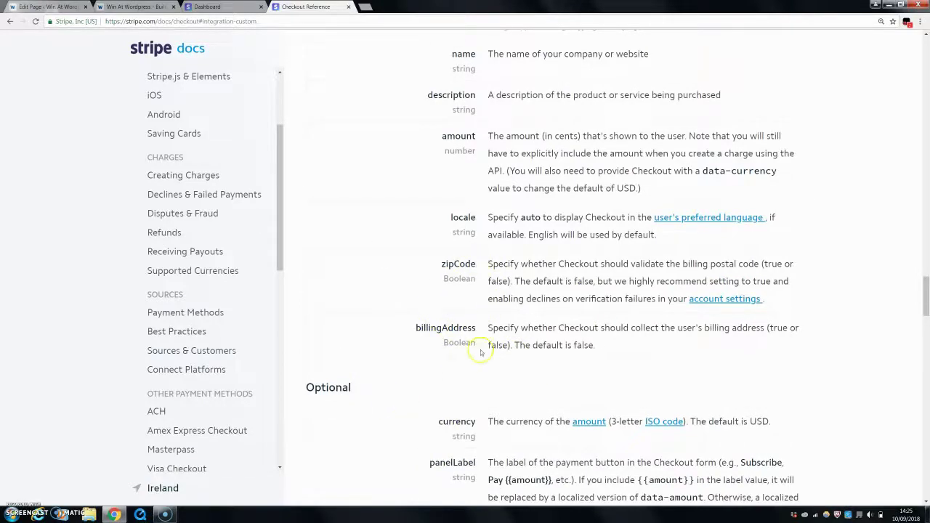
{"action": "scroll", "coordinate": [494, 370], "scroll_direction": "down", "scroll_amount": 1}
{"action": "scroll", "coordinate": [562, 284], "scroll_direction": "up", "scroll_amount": 3}
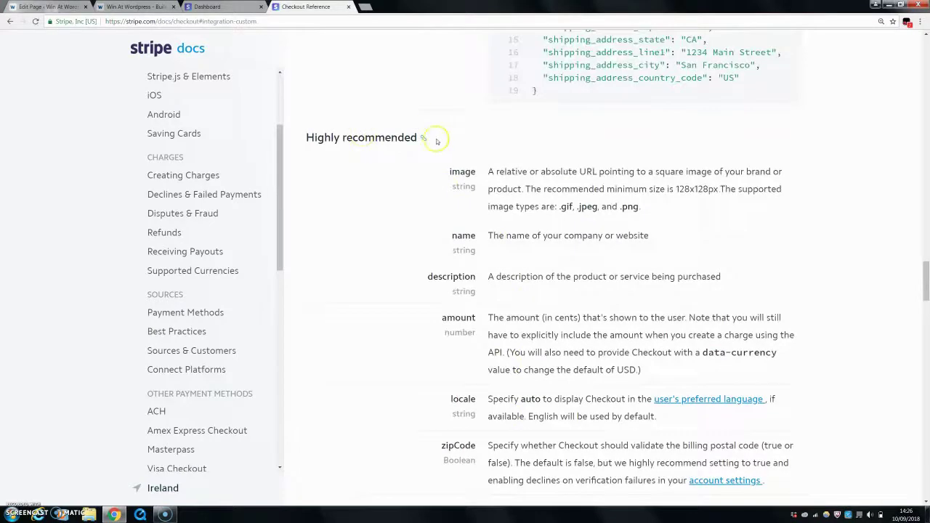
{"action": "scroll", "coordinate": [425, 146], "scroll_direction": "up", "scroll_amount": 3}
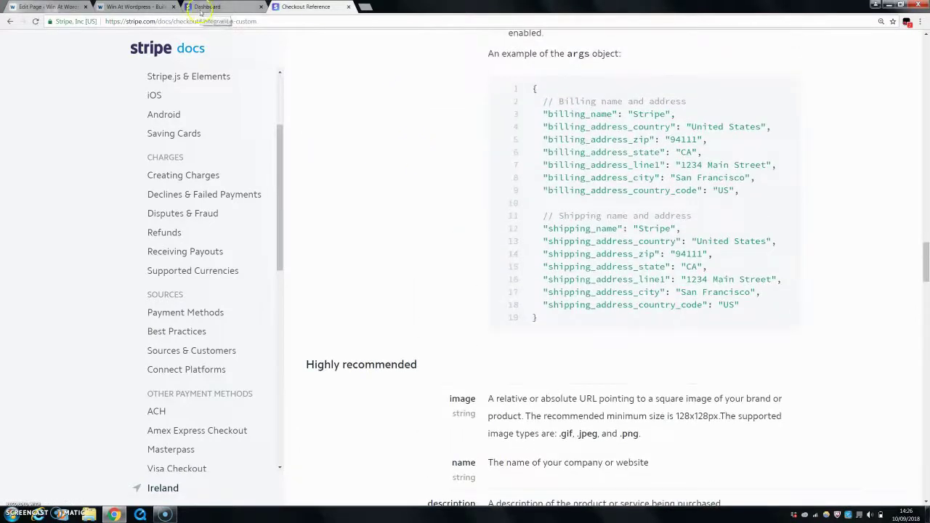
- Check the buttons in the page preview, and delete the Raw HTML element holding the Pay with Card form code in the page editor
{"action": "left_click", "coordinate": [33, 6]}
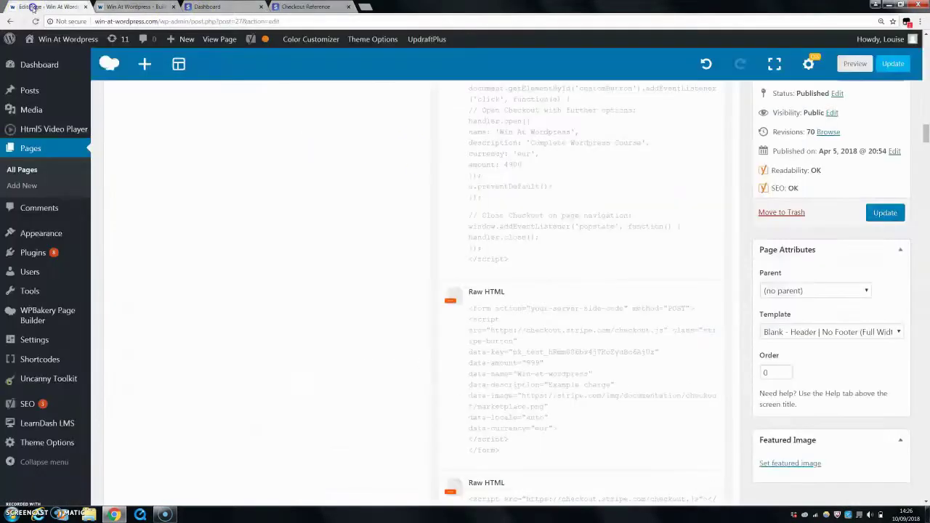
{"action": "left_click", "coordinate": [160, 9]}
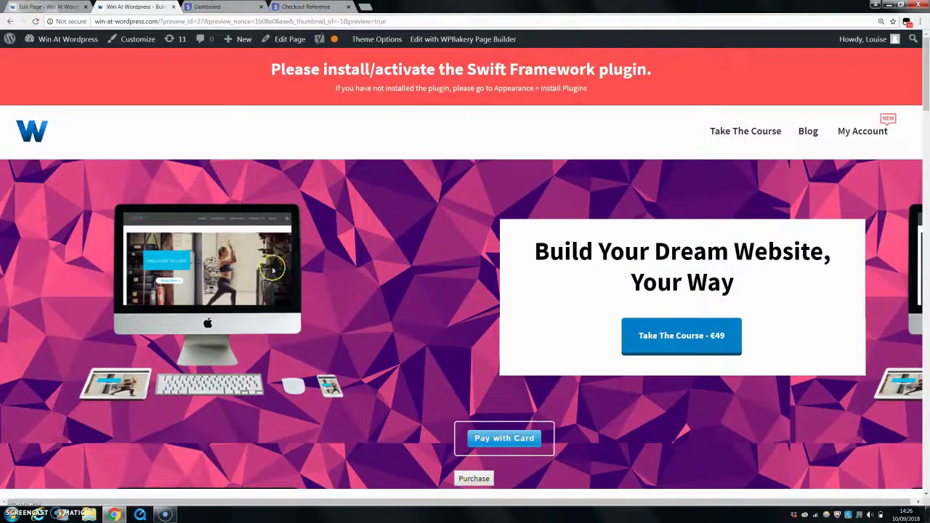
{"action": "left_click", "coordinate": [44, 6]}
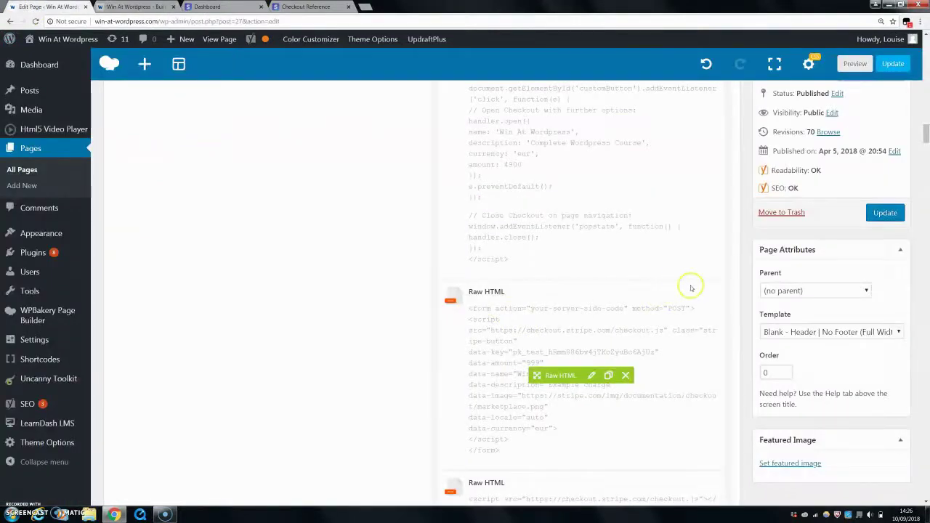
{"action": "left_click", "coordinate": [626, 375]}
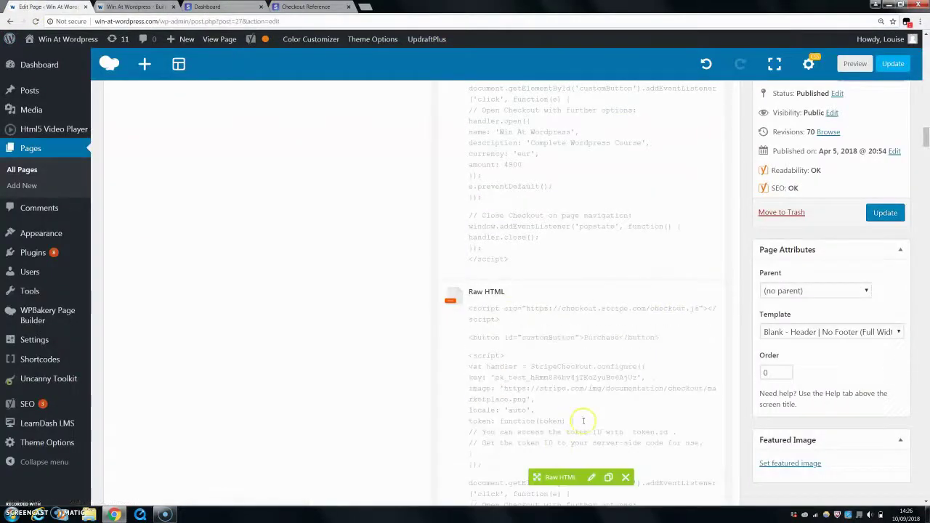
- Open the custom checkout Raw HTML element for editing and replace the button text Purchase with Take The Course
{"action": "scroll", "coordinate": [518, 218], "scroll_direction": "down", "scroll_amount": 1}
{"action": "mouse_move", "coordinate": [586, 388]}
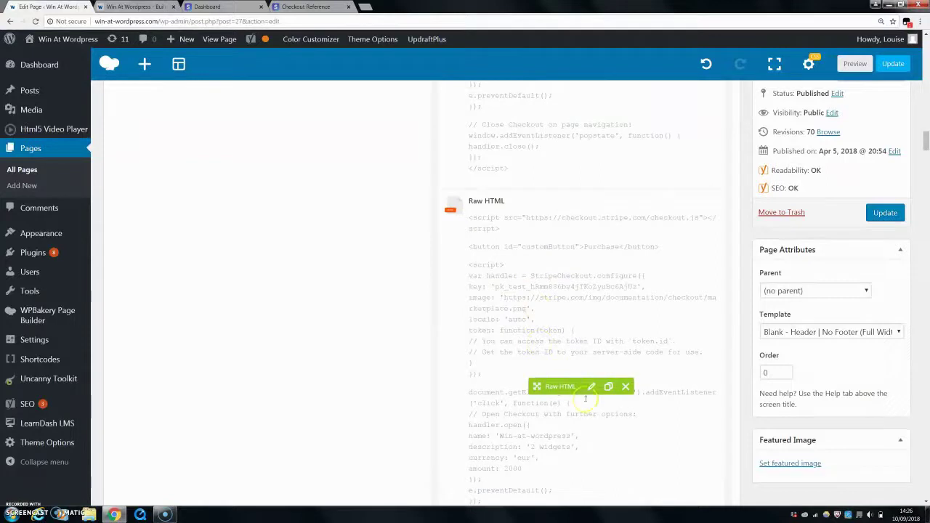
{"action": "left_click", "coordinate": [590, 386]}
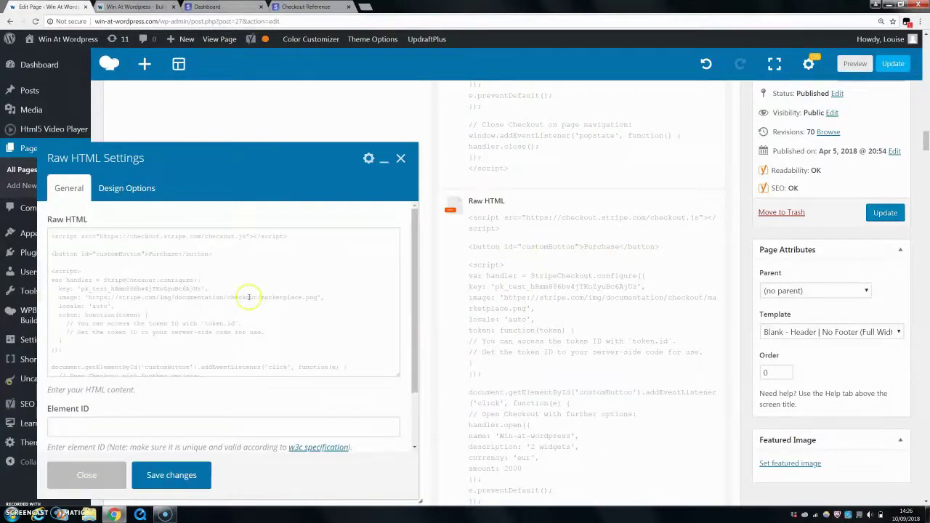
{"action": "left_click_drag", "start_coordinate": [178, 254], "coordinate": [148, 255]}
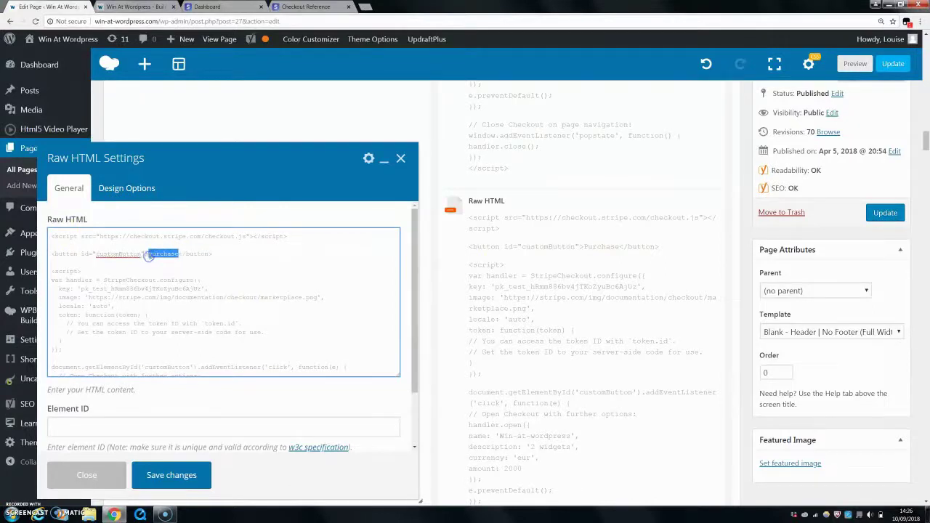
{"action": "key", "text": "BackSpace"}
{"action": "left_click", "coordinate": [171, 260]}
- Add the attribute class="checkout" to the customButton opening tag in the Raw HTML code
{"action": "left_click", "coordinate": [146, 254]}
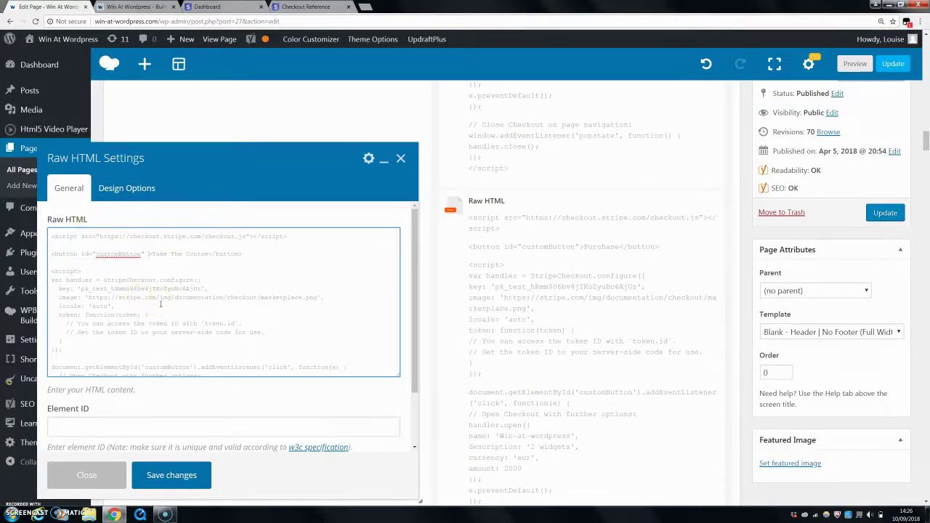
{"action": "type", "text": "class=\""}
{"action": "type", "text": "butt"}
{"action": "key", "text": "BackSpace"}
{"action": "key", "text": "BackSpace"}
{"action": "key", "text": "BackSpace"}
{"action": "type", "text": "takout\""}
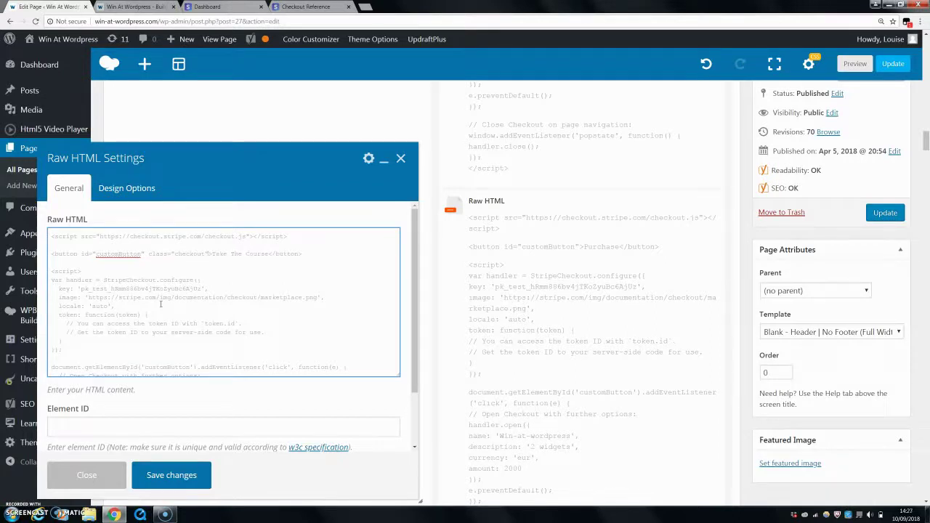
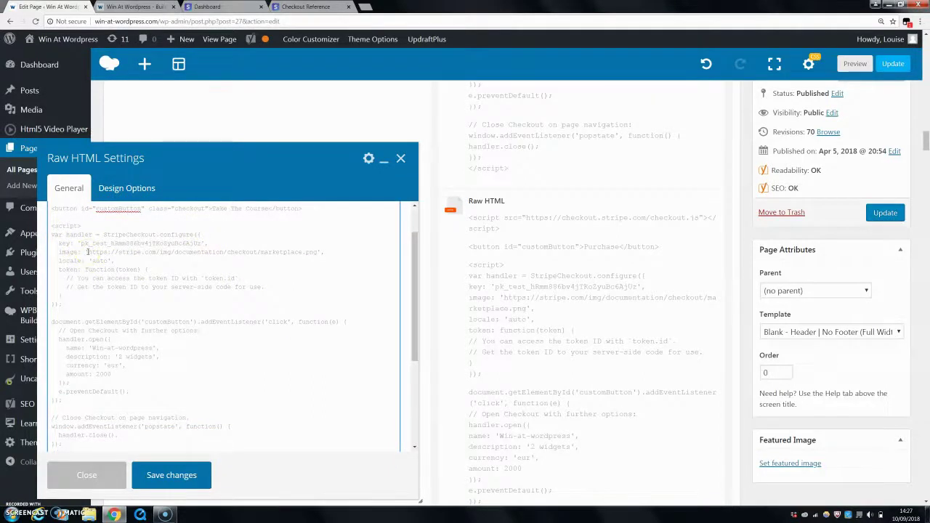
- Compare the existing course checkout popup in the page preview with the image and handler settings in the Raw HTML code
{"action": "left_click", "coordinate": [115, 8]}
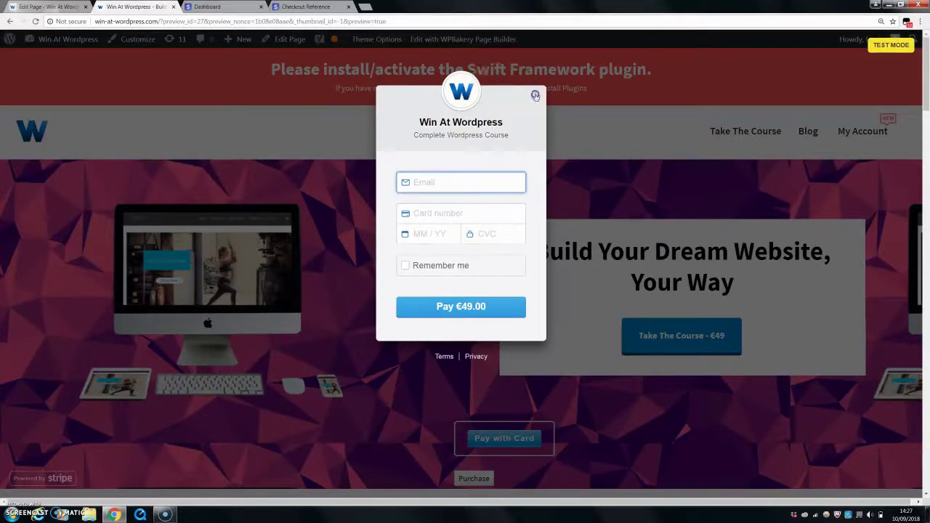
{"action": "left_click", "coordinate": [534, 96]}
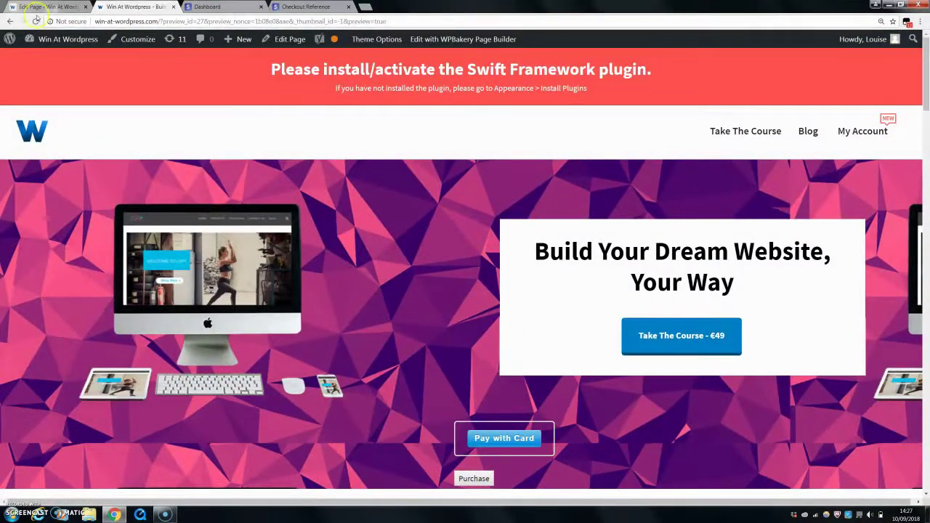
{"action": "left_click", "coordinate": [32, 7]}
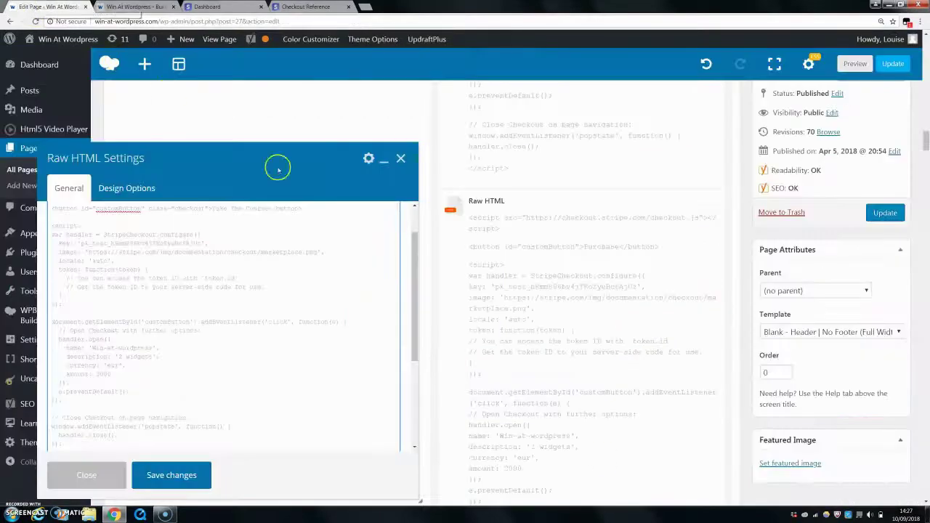
{"action": "type", "text": "ons:"}
{"action": "left_click", "coordinate": [168, 321]}
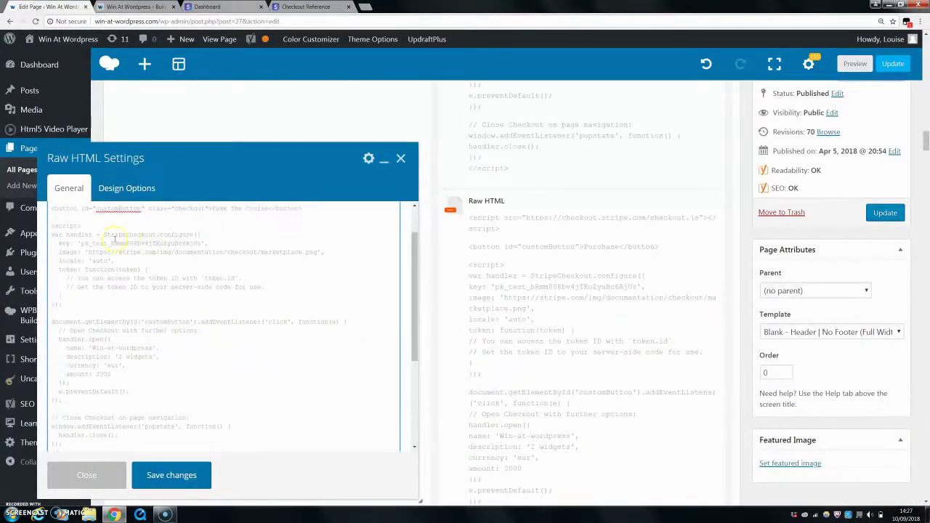
{"action": "left_click", "coordinate": [115, 7]}
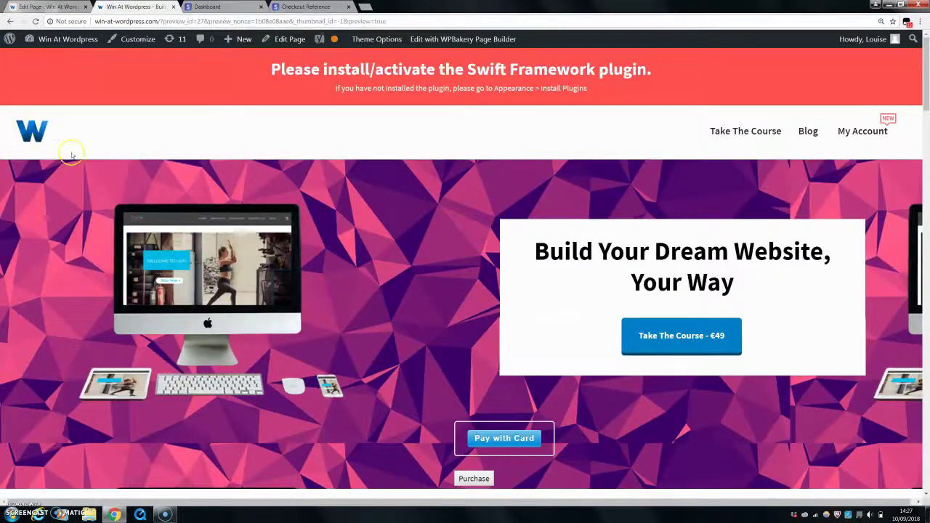
{"action": "left_click", "coordinate": [33, 6]}
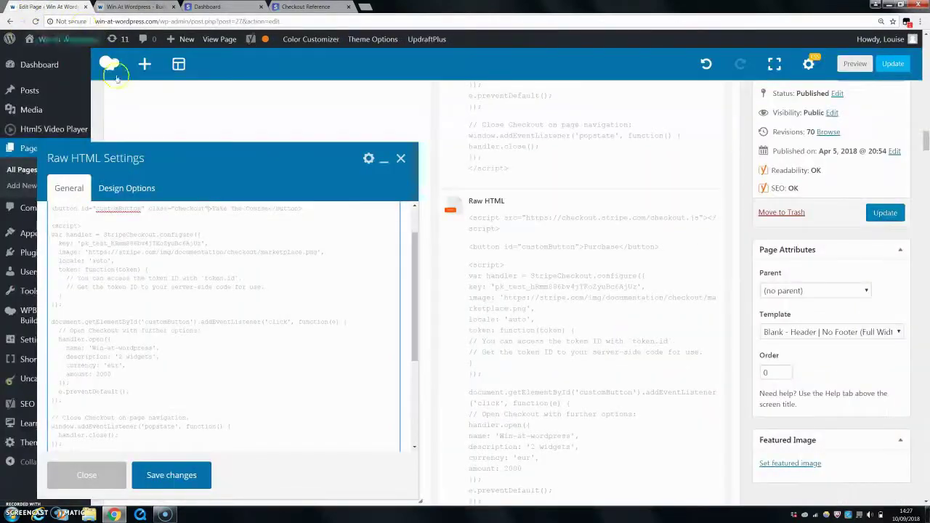
- Open the media library in a new tab, find the square W logo Logo-Square.png and select its file URL
{"action": "right_click", "coordinate": [38, 111]}
{"action": "left_click", "coordinate": [53, 116]}
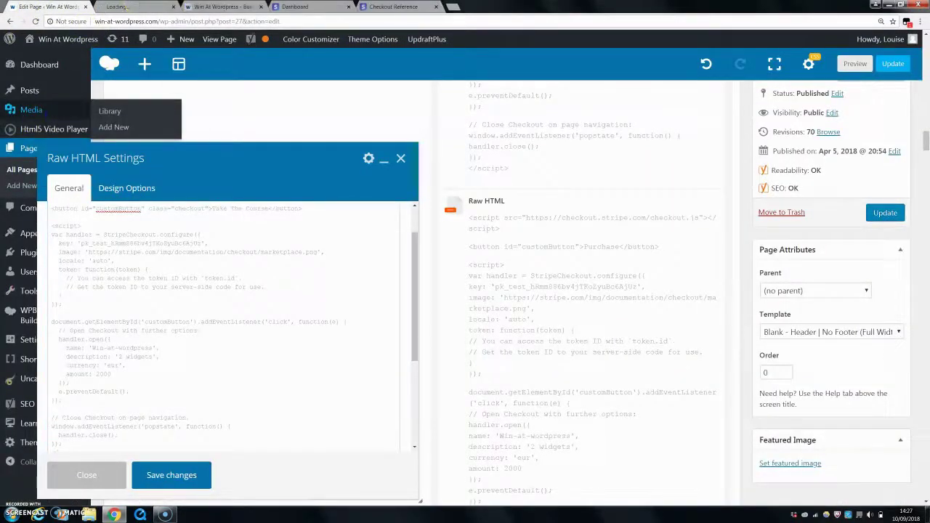
{"action": "left_click", "coordinate": [108, 8]}
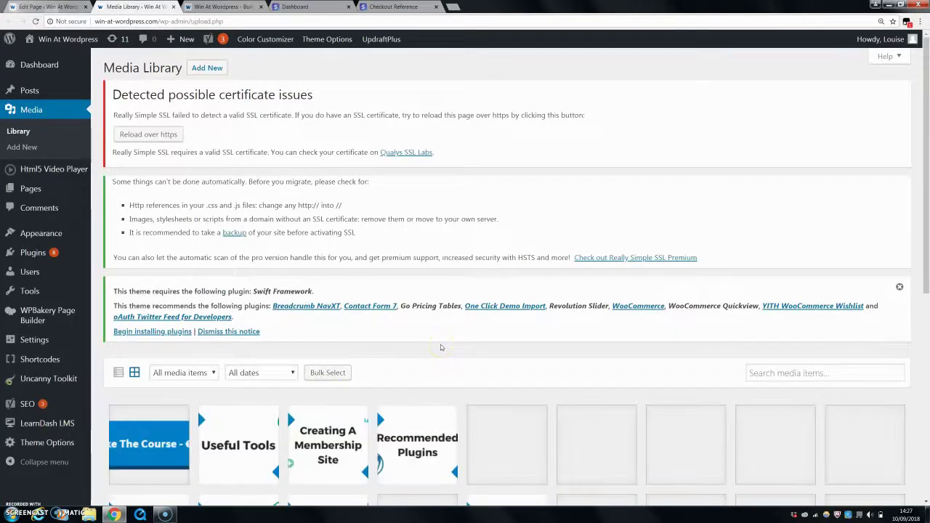
{"action": "scroll", "coordinate": [450, 345], "scroll_direction": "down", "scroll_amount": 5}
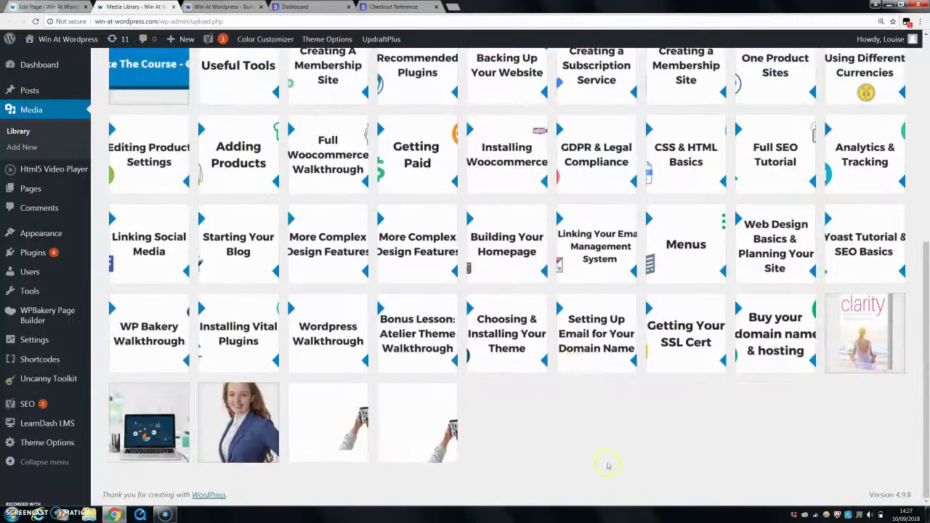
{"action": "scroll", "coordinate": [683, 392], "scroll_direction": "down", "scroll_amount": 5}
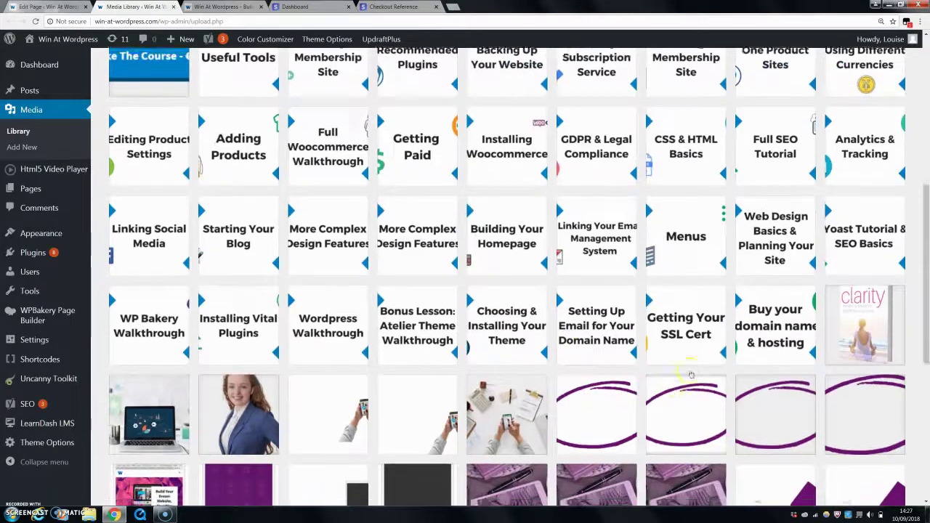
{"action": "scroll", "coordinate": [695, 373], "scroll_direction": "down", "scroll_amount": 1}
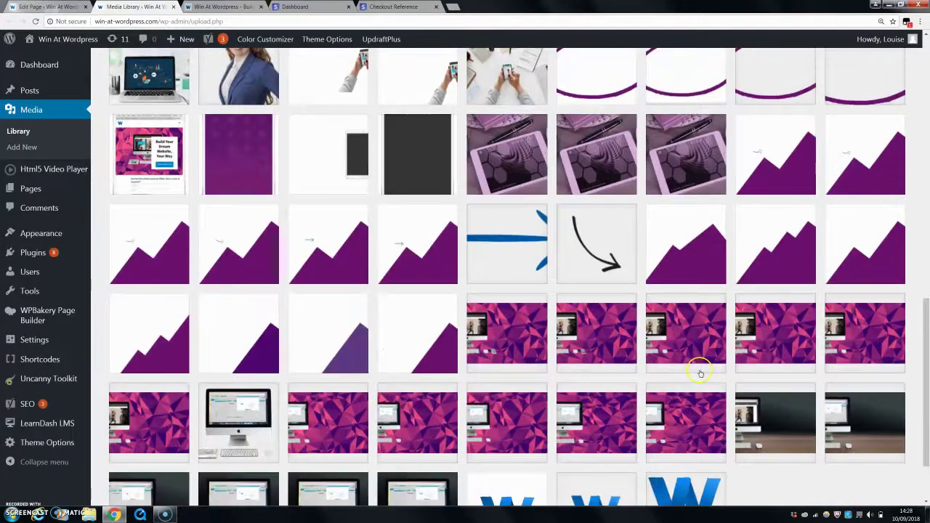
{"action": "scroll", "coordinate": [682, 378], "scroll_direction": "down", "scroll_amount": 2}
{"action": "left_click", "coordinate": [499, 431]}
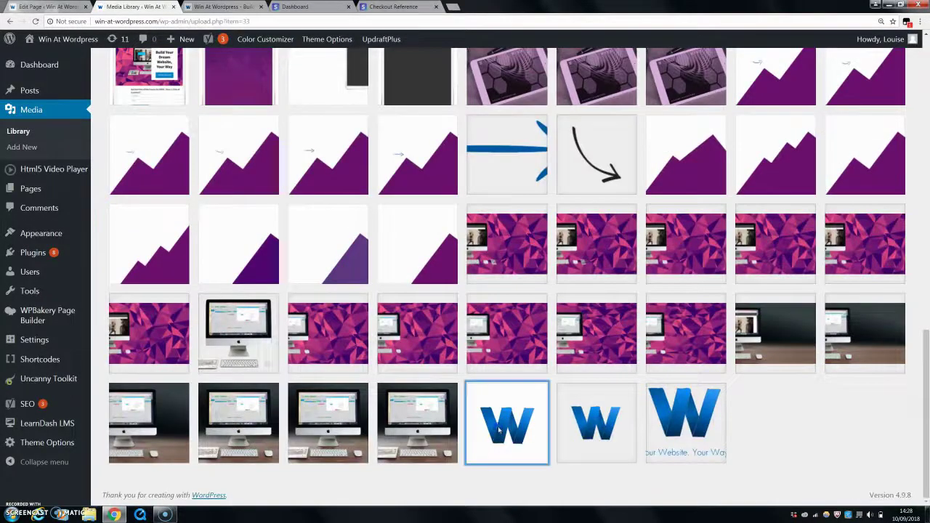
{"action": "left_click", "coordinate": [715, 161]}
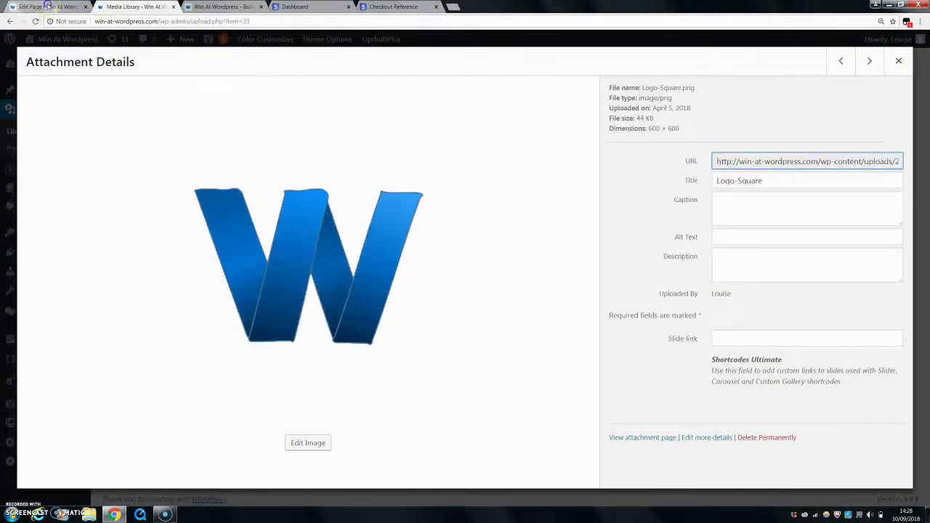
- Review the name, description, currency and amount lines in the Raw HTML code, and open the existing course checkout popup in the preview
{"action": "left_click", "coordinate": [48, 6]}
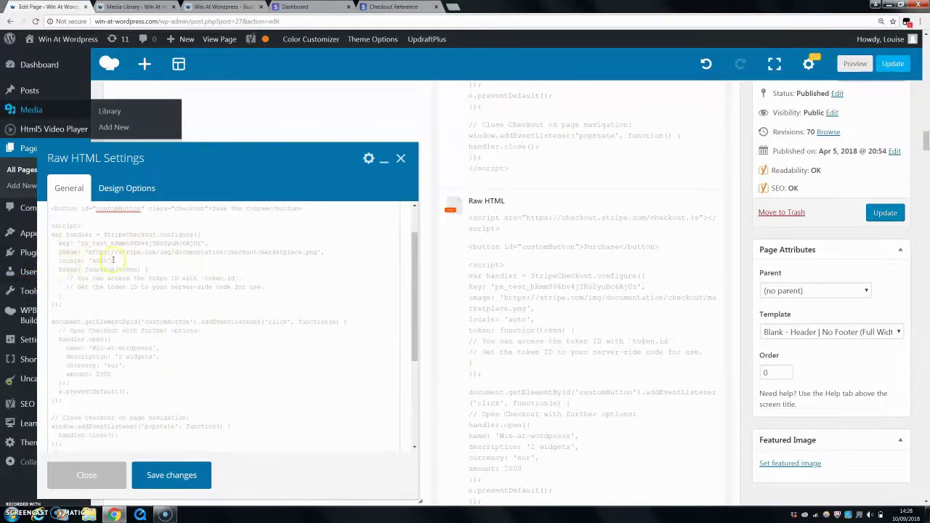
{"action": "scroll", "coordinate": [116, 294], "scroll_direction": "down", "scroll_amount": 1}
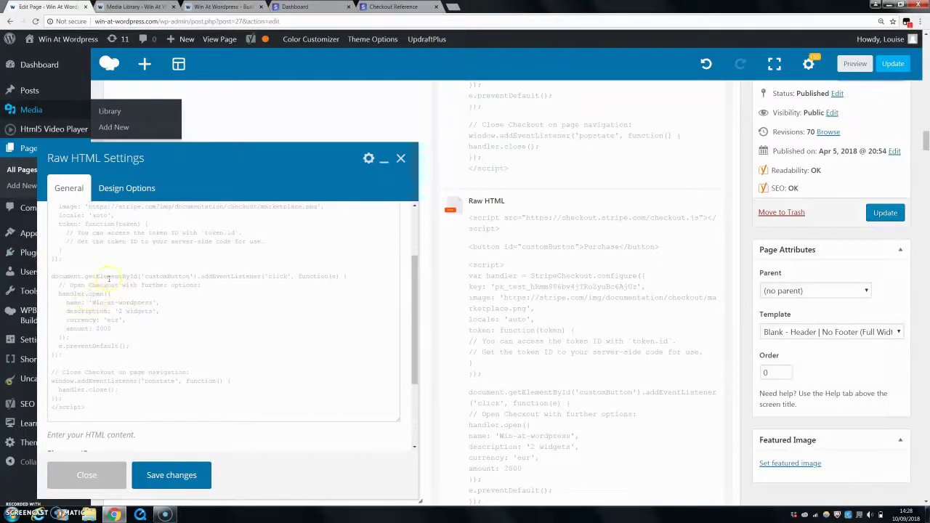
{"action": "left_click", "coordinate": [211, 7]}
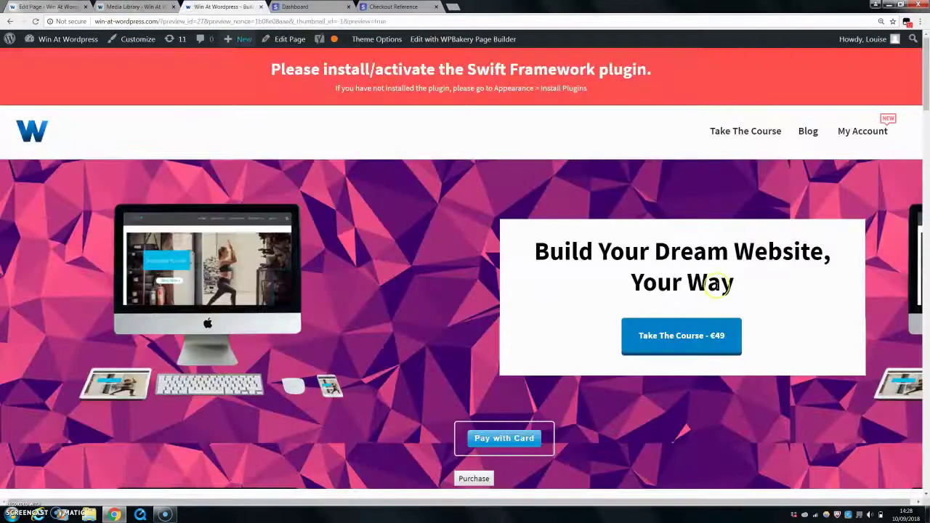
{"action": "left_click", "coordinate": [673, 355]}
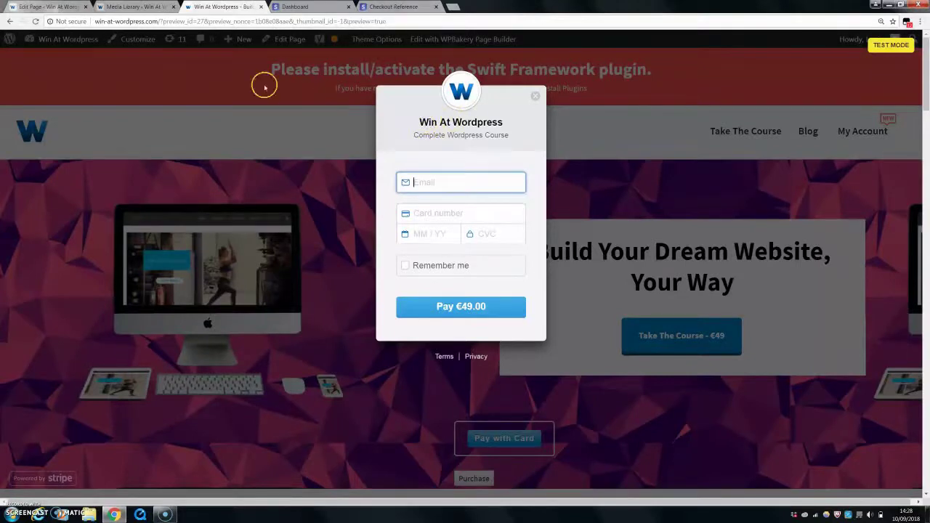
- Compare the name, description and price in the existing course checkout popup with the handler.open options in the Raw HTML code
{"action": "left_click", "coordinate": [44, 7]}
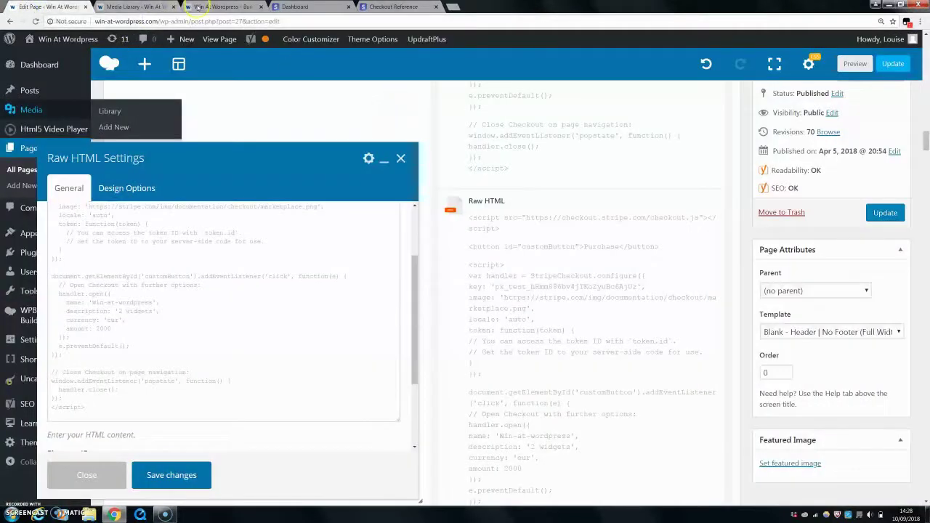
{"action": "left_click", "coordinate": [197, 6]}
{"action": "left_click", "coordinate": [19, 8]}
{"action": "left_click", "coordinate": [101, 308]}
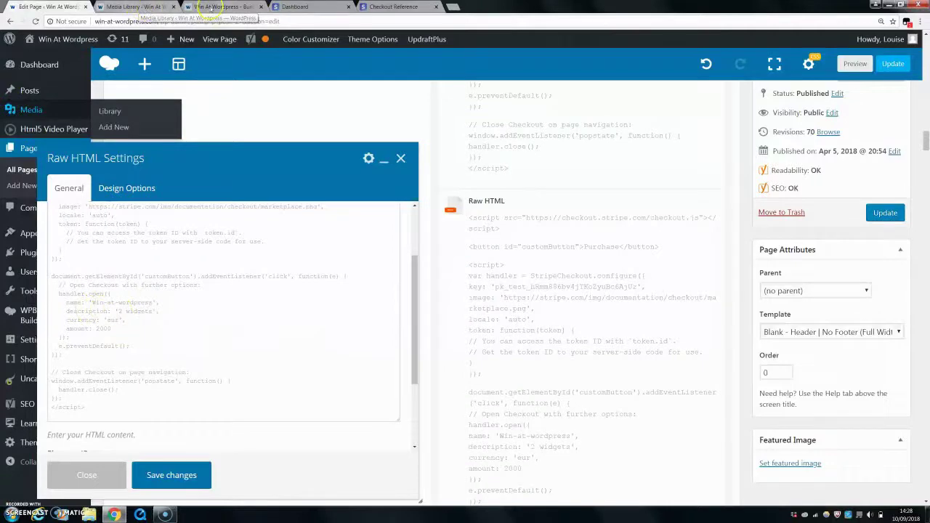
{"action": "left_click", "coordinate": [218, 7]}
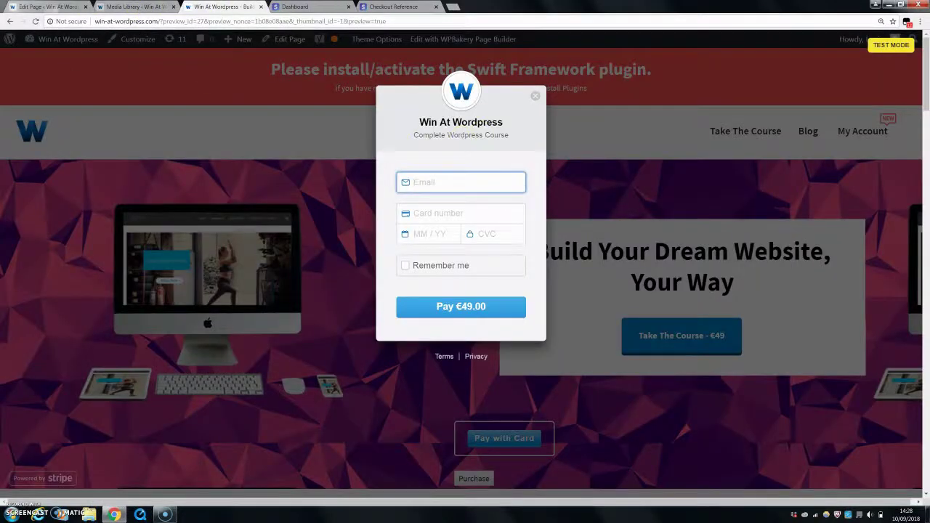
- Set the amount in the Raw HTML element's checkout code to 5000 and save the element's changes
{"action": "left_click", "coordinate": [40, 7]}
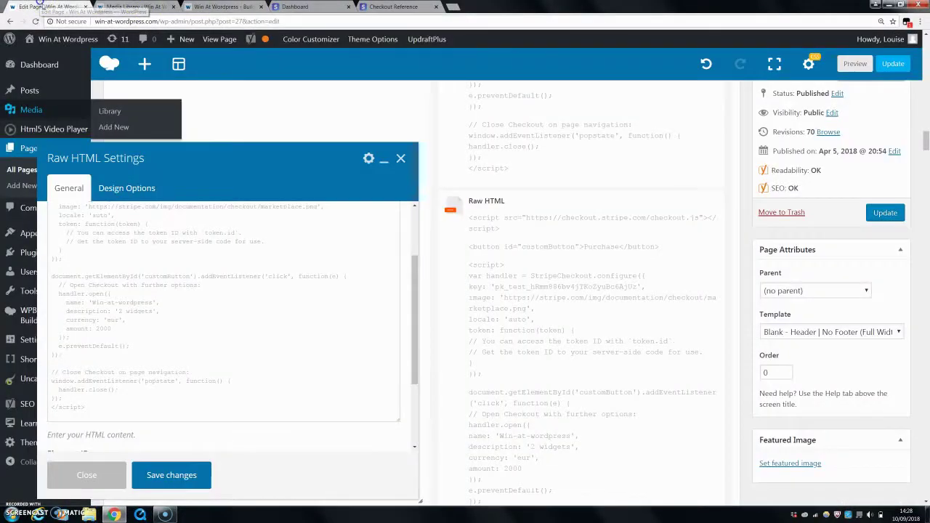
{"action": "double_click", "coordinate": [114, 324]}
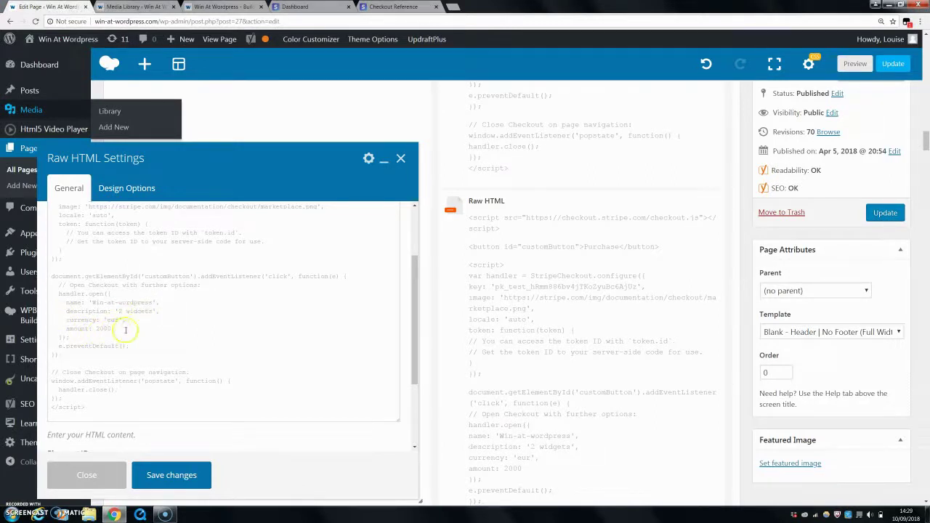
{"action": "double_click", "coordinate": [103, 329]}
{"action": "mouse_move", "coordinate": [111, 330]}
{"action": "left_mouse_down"}
{"action": "mouse_move", "coordinate": [56, 331]}
{"action": "mouse_move", "coordinate": [98, 330]}
{"action": "left_mouse_up"}
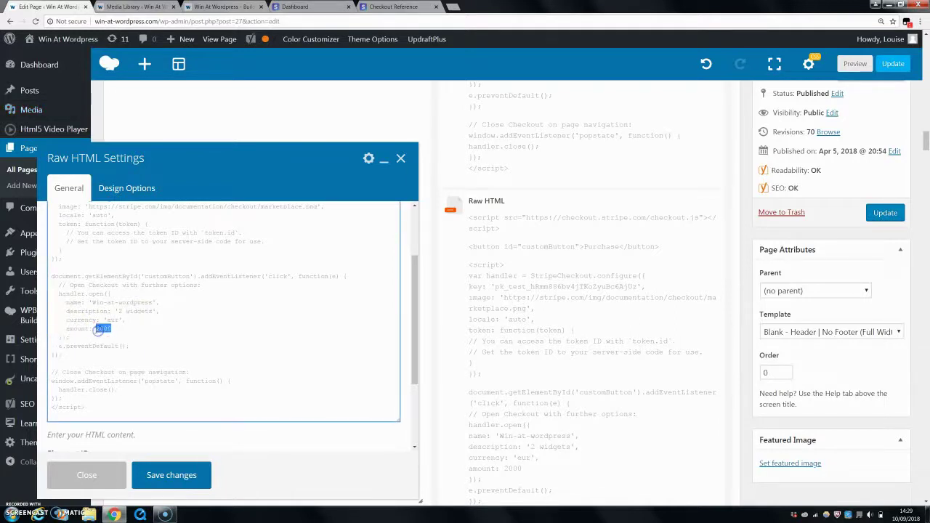
{"action": "key", "text": "BackSpace"}
{"action": "left_click", "coordinate": [146, 478]}
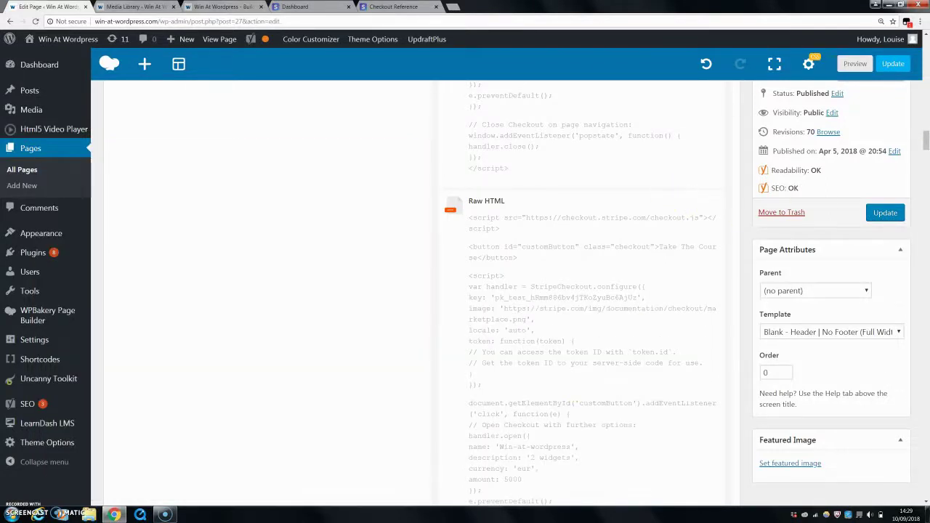
- In the page preview, close the checkout popup, reopen it from the Take The Course - €49 button to examine it, and close it again
{"action": "left_click", "coordinate": [187, 8]}
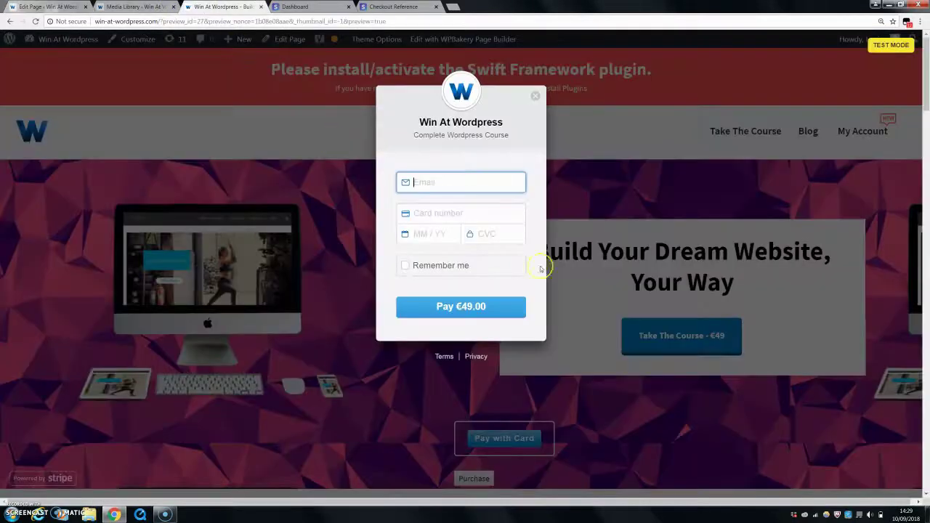
{"action": "left_click", "coordinate": [537, 123]}
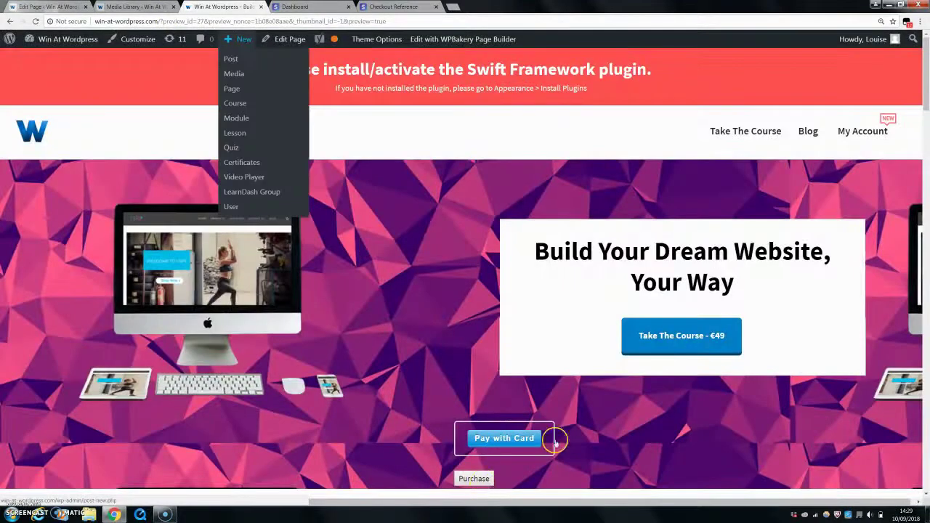
{"action": "left_click", "coordinate": [676, 344]}
{"action": "left_click", "coordinate": [675, 348]}
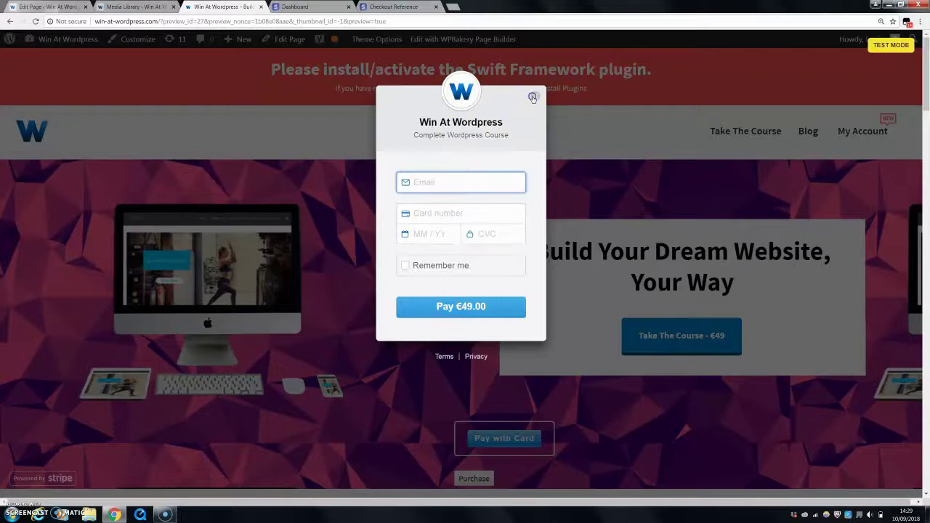
{"action": "left_click", "coordinate": [532, 97]}
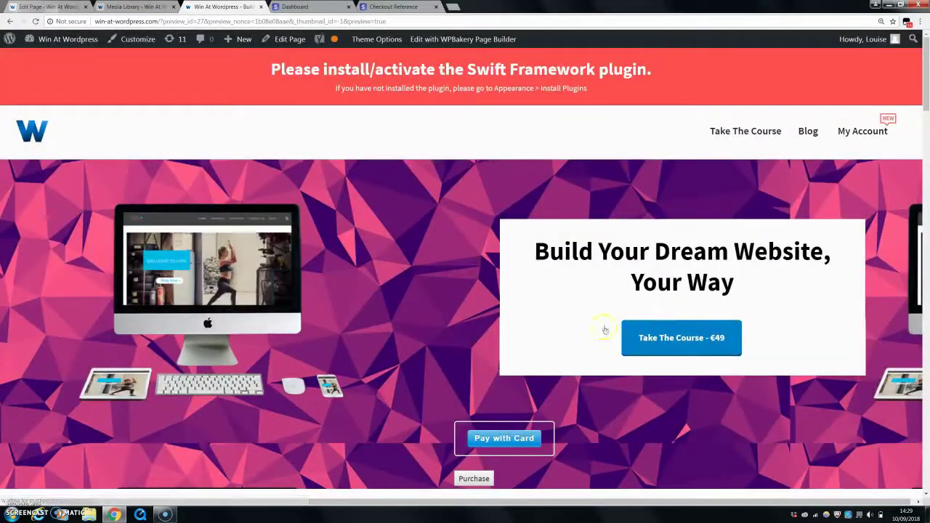